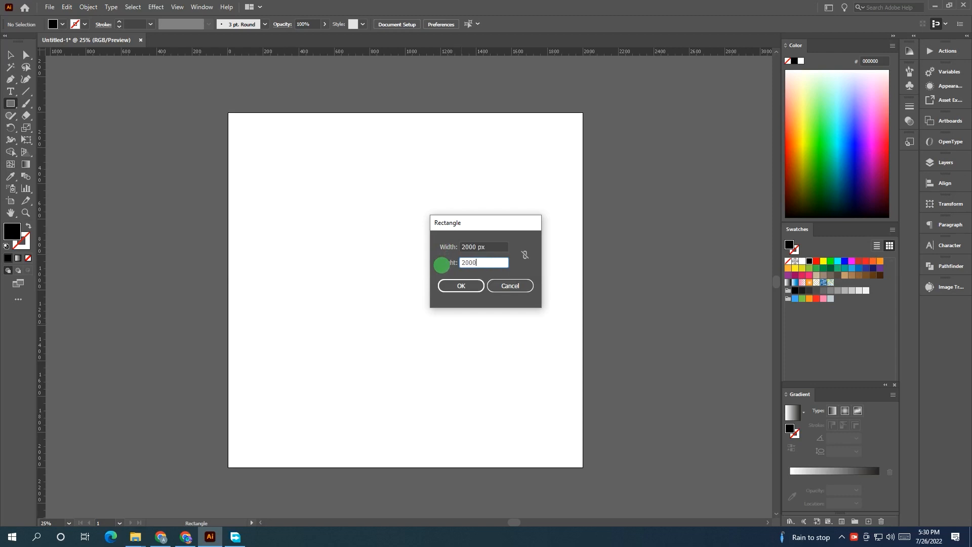
Create a 2000 by 2000 px rectangle, align it to cover the artboard, and fill it with white.
click(449, 286)
click(15, 57)
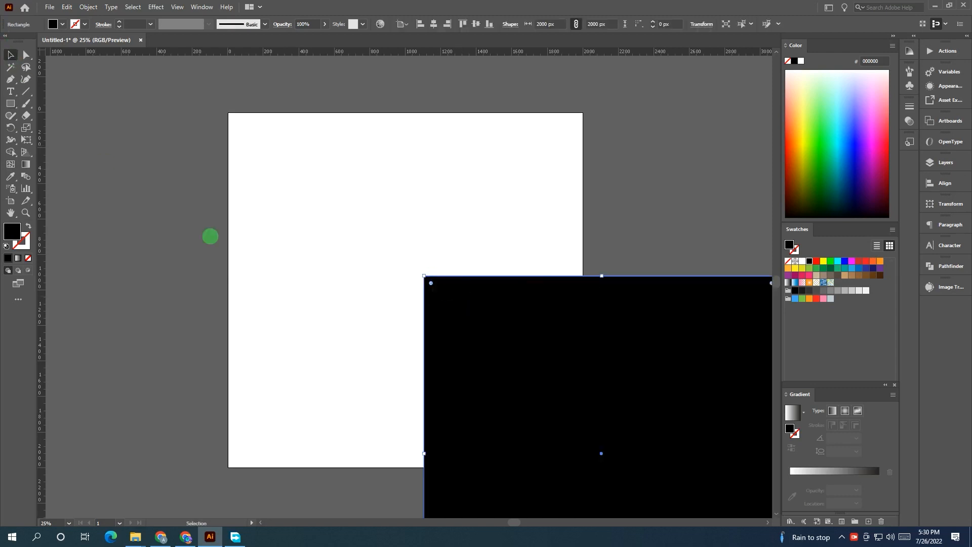
drag(502, 410, 261, 223)
click(419, 23)
click(475, 24)
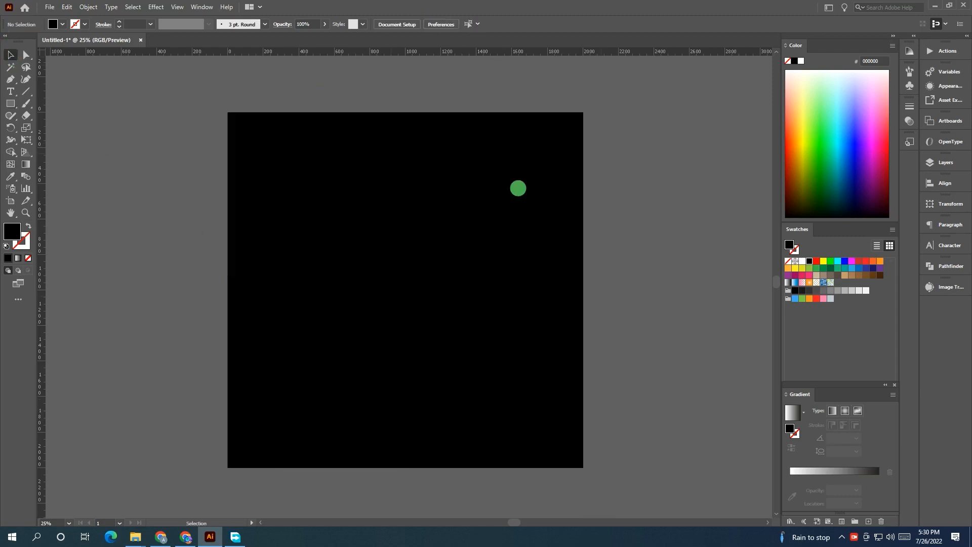
click(802, 261)
click(646, 247)
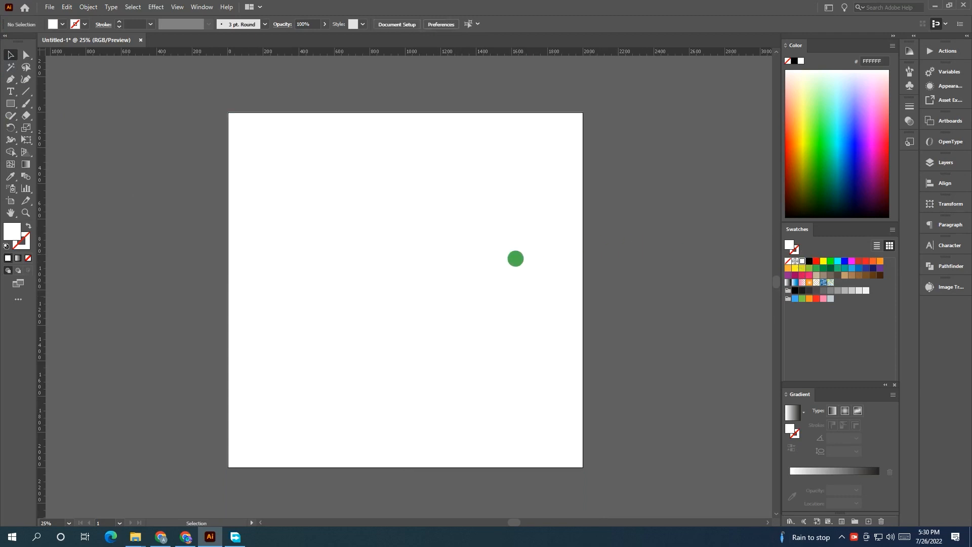
Move the model photo from the pasteboard to the artboard and bring it in front of the white rectangle.
scroll(408, 243, down, 1)
click(409, 242)
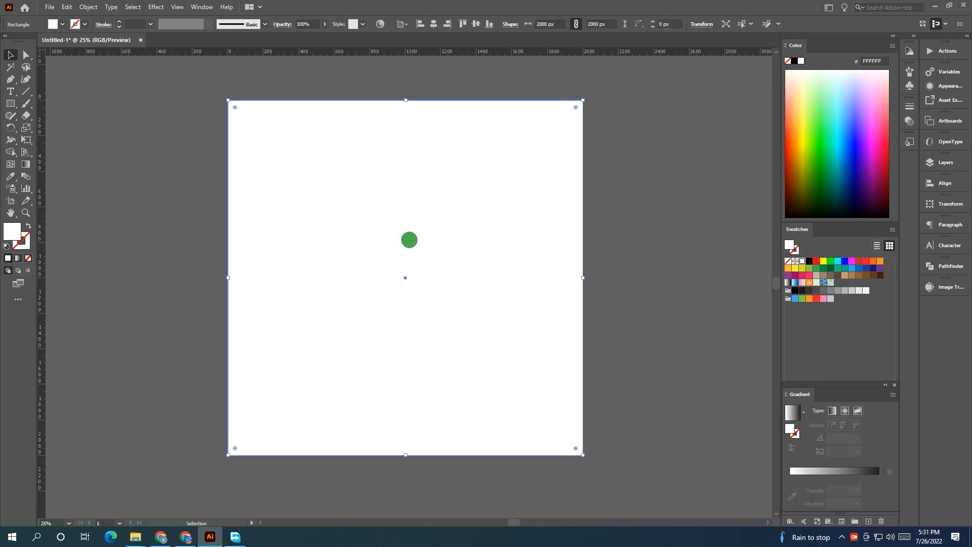
scroll(409, 239, down, 1)
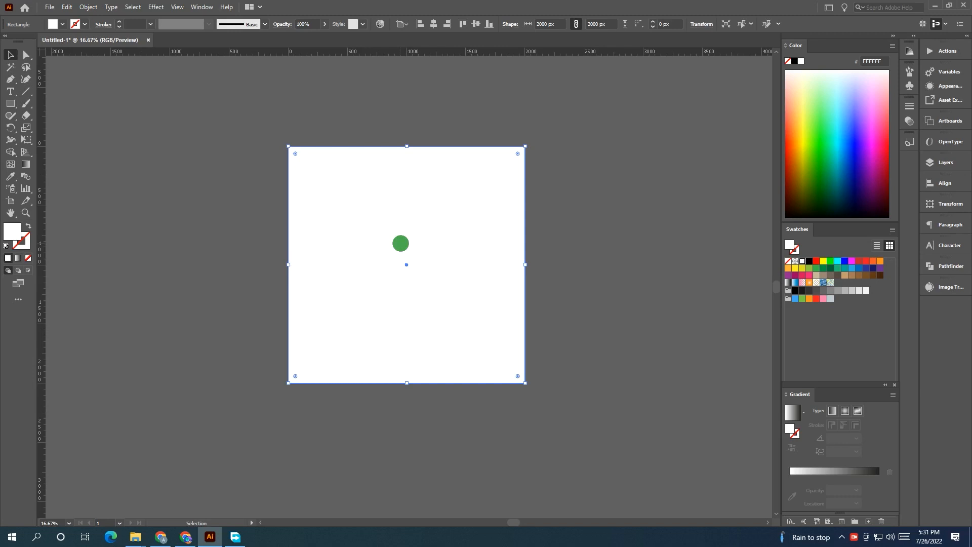
scroll(432, 264, down, 1)
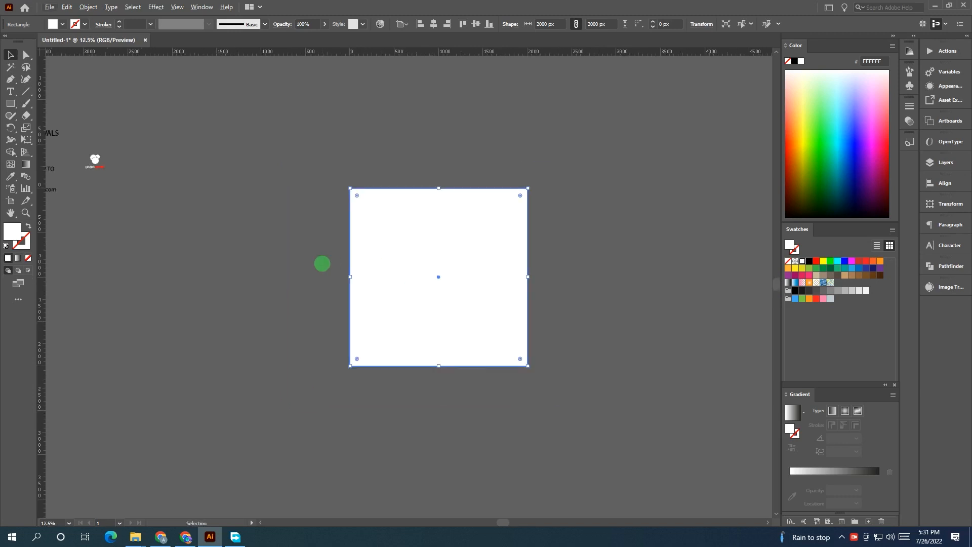
scroll(322, 263, down, 1)
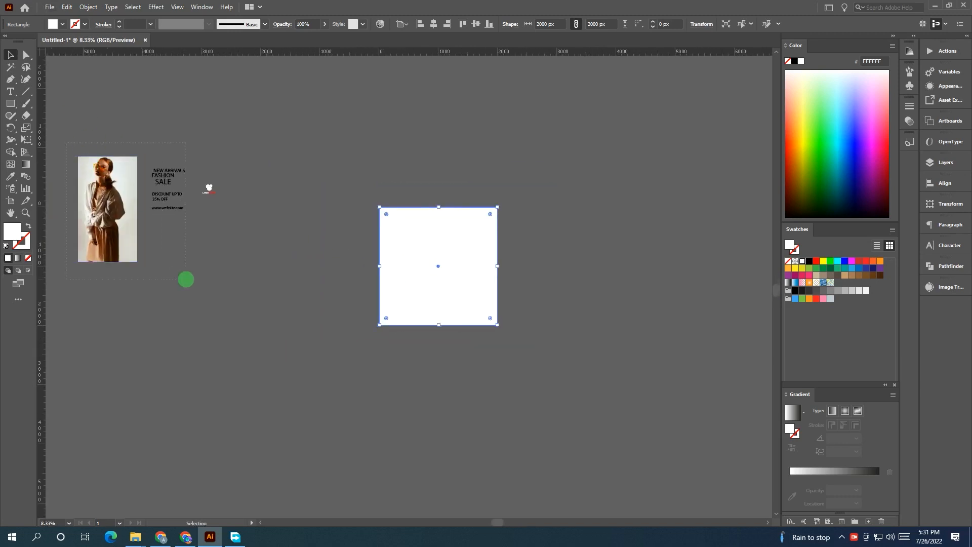
click(130, 218)
drag(112, 191, 425, 216)
click(280, 200)
right_click(425, 217)
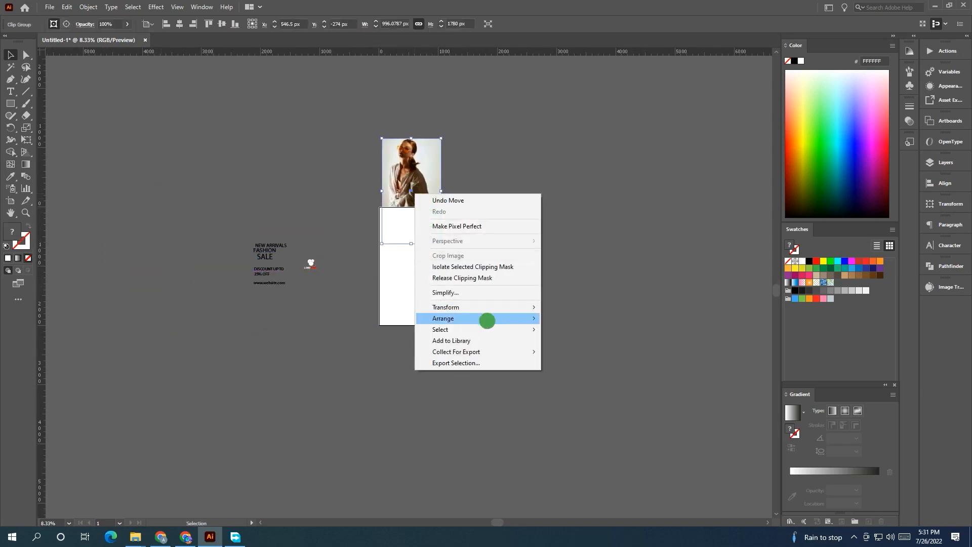
click(559, 318)
Bring the sale texts and the logo on the pasteboard to the front.
drag(332, 307, 332, 307)
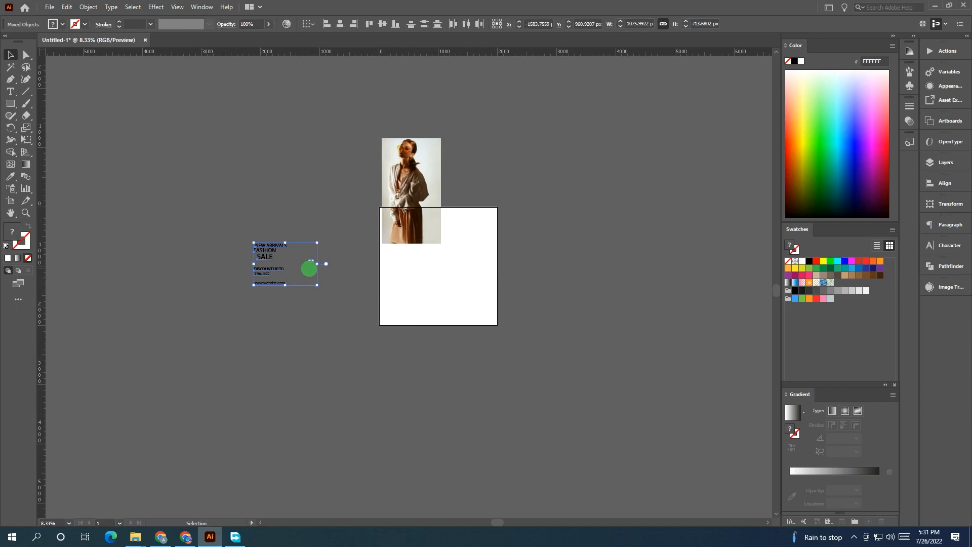
right_click(308, 268)
mouse_move(403, 383)
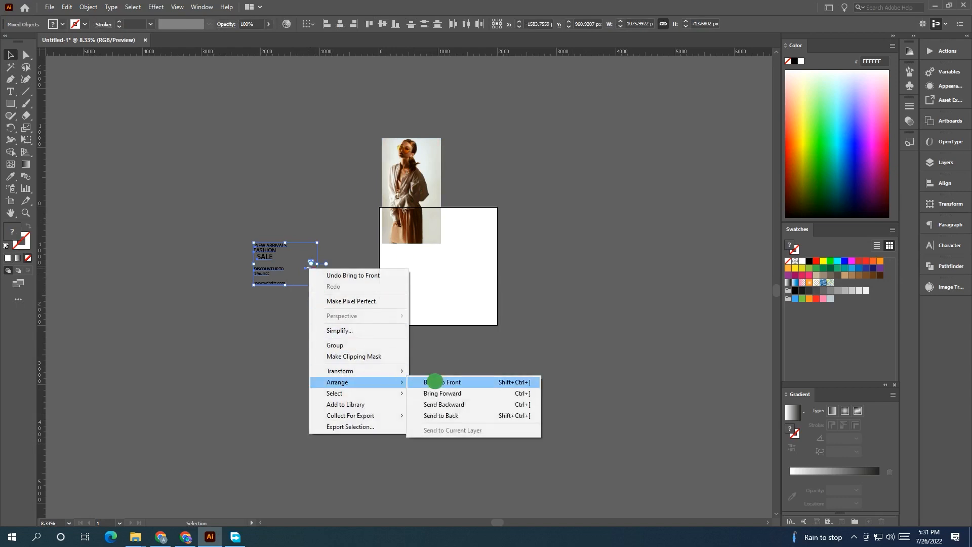
click(436, 381)
click(447, 347)
Place the model photo in the left half of the artboard and center it vertically.
scroll(443, 304, up, 2)
scroll(427, 238, up, 2)
drag(404, 210, 299, 361)
scroll(380, 344, right, 1)
scroll(382, 338, up, 1)
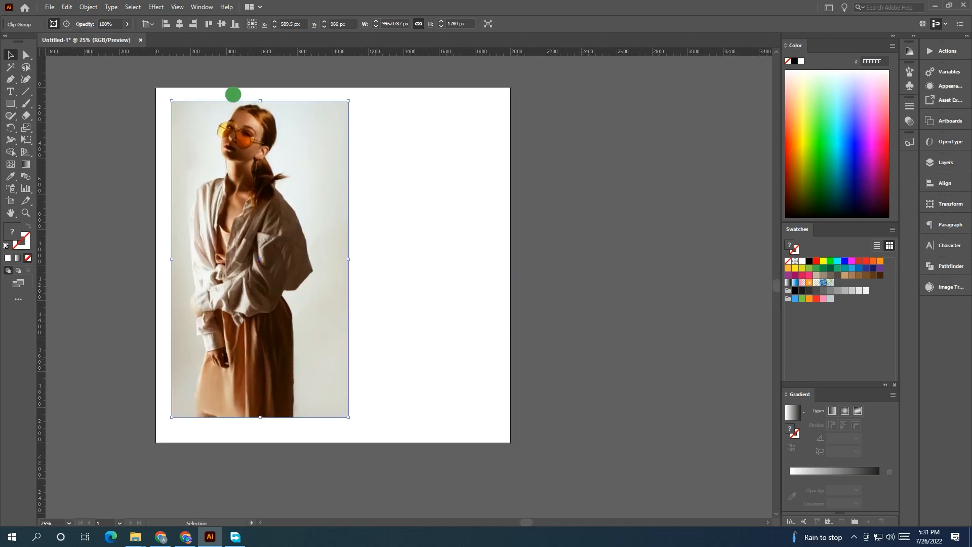
click(221, 24)
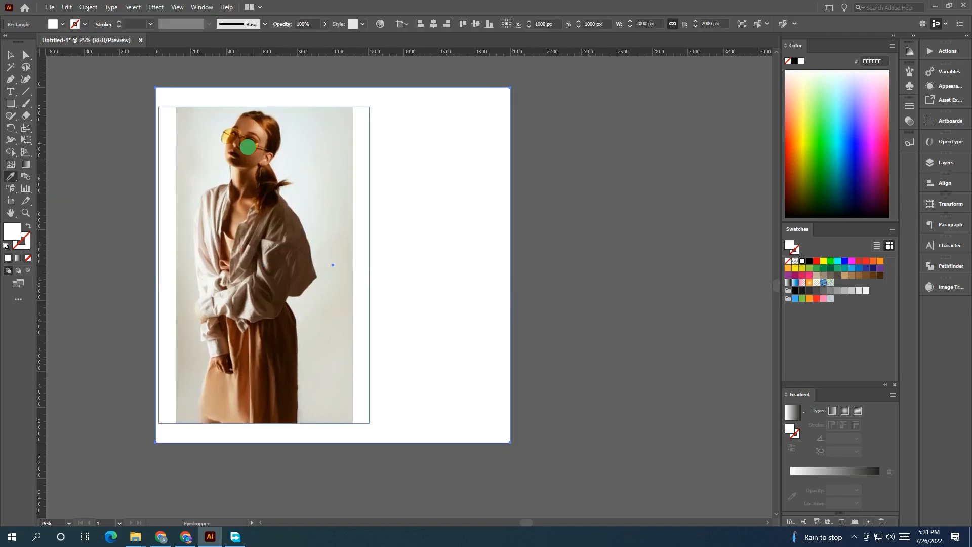
Fill the background rectangle with the light tan D2AD88 sampled from the model's skirt.
click(247, 147)
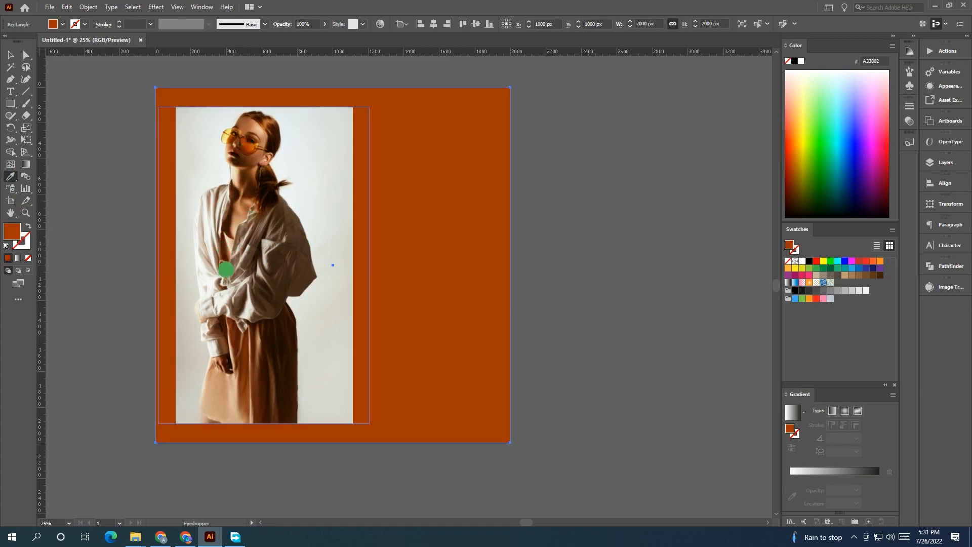
click(253, 348)
click(264, 364)
click(235, 405)
click(224, 402)
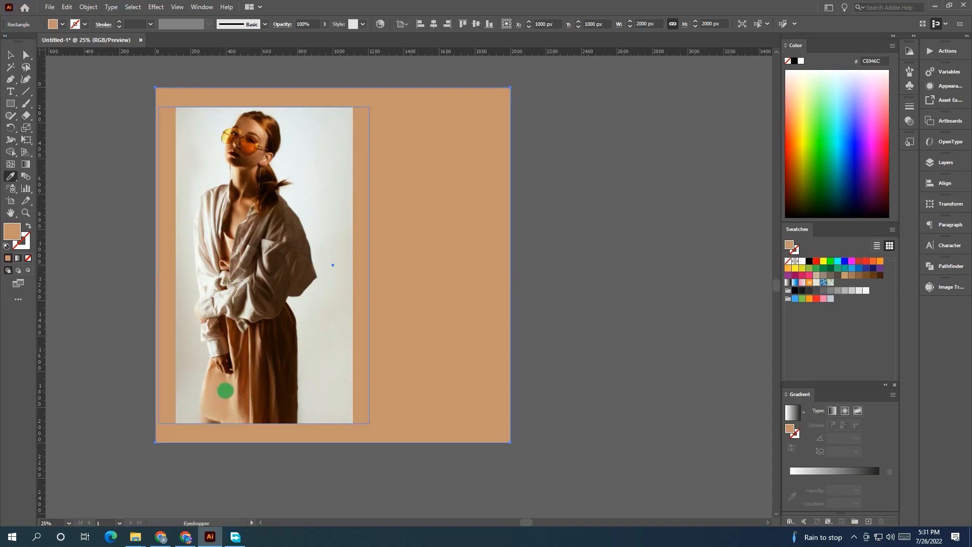
click(229, 390)
click(10, 55)
click(67, 80)
Draw a narrow vertical bar about 10 by 613 px on the empty canvas beside the artboard.
click(8, 104)
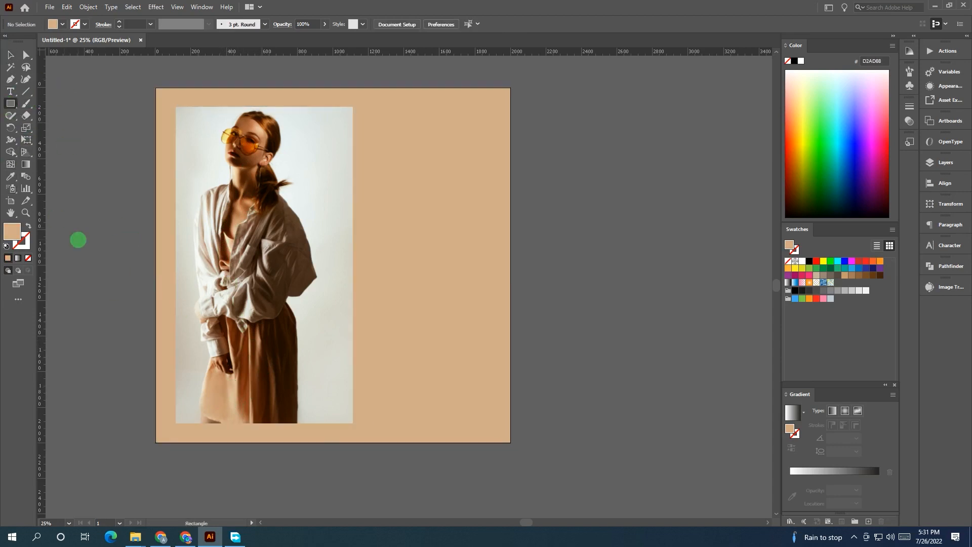
scroll(116, 242, down, 1)
drag(683, 298, 684, 405)
click(7, 51)
click(501, 238)
drag(703, 358, 391, 345)
scroll(592, 362, up, 5)
Copy the vertical bar sideways and repeat the copy to make a row of eight evenly spaced bars.
click(372, 335)
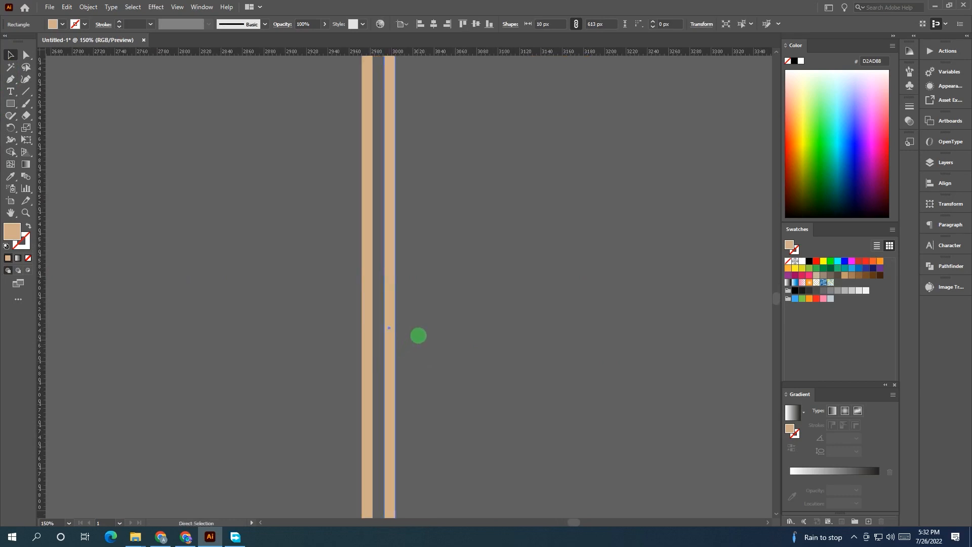
key(ctrl+d)
key(ctrl+d)
key(ctrl+d)
key(ctrl+d)
key(ctrl+d)
key(ctrl+d)
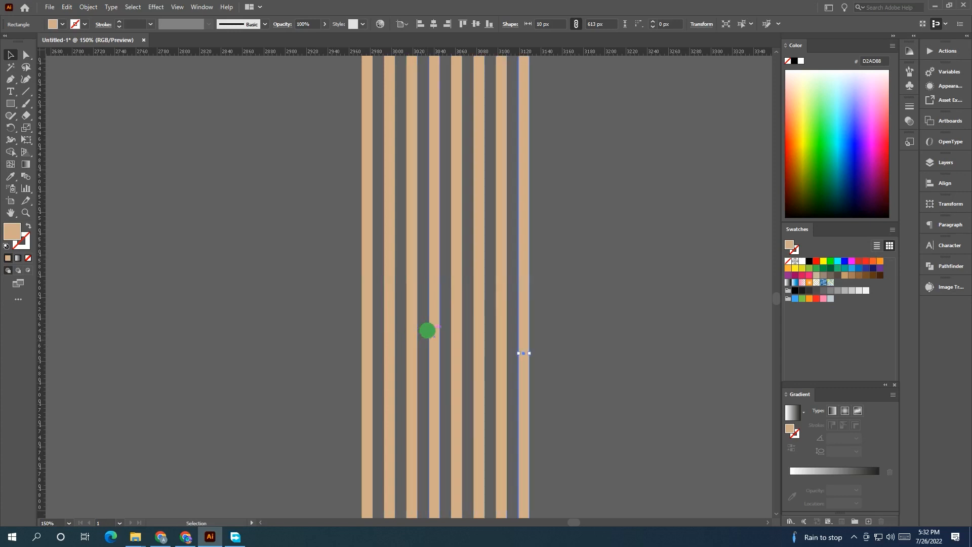
Align the upper ends of all eight vertical bars.
scroll(428, 331, down, 2)
drag(358, 162, 528, 308)
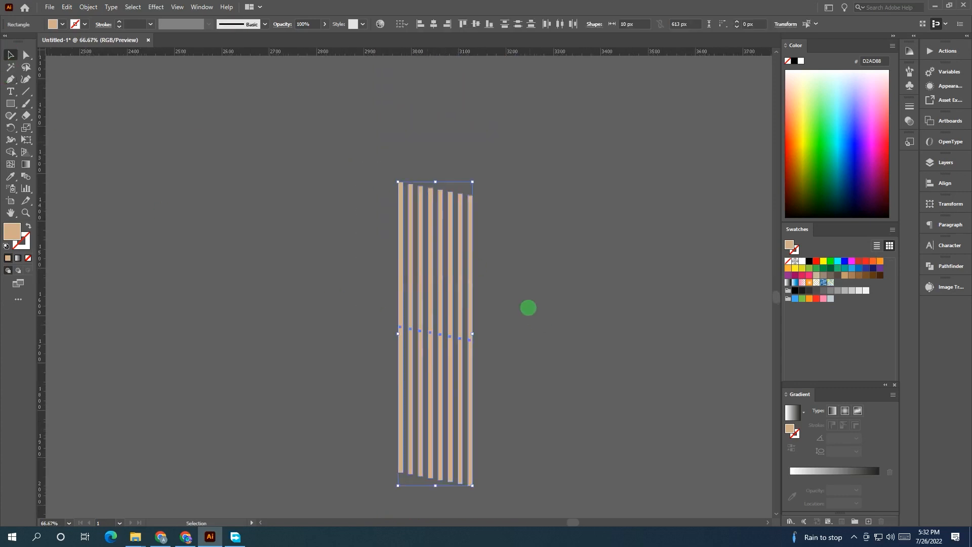
click(459, 24)
click(485, 167)
Rotate the eight bars clockwise into a diagonal and move them over the photo's lower edge.
drag(529, 264, 528, 263)
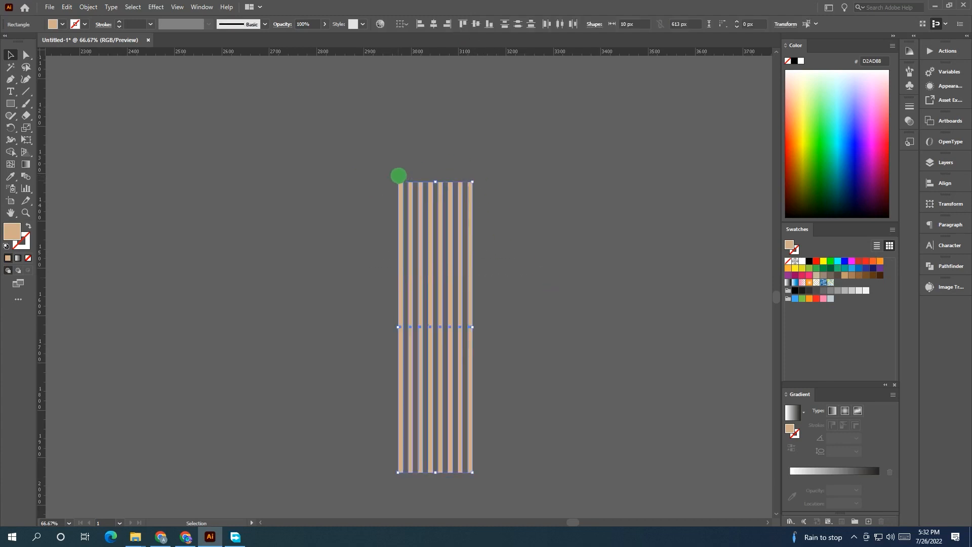
drag(396, 177, 502, 190)
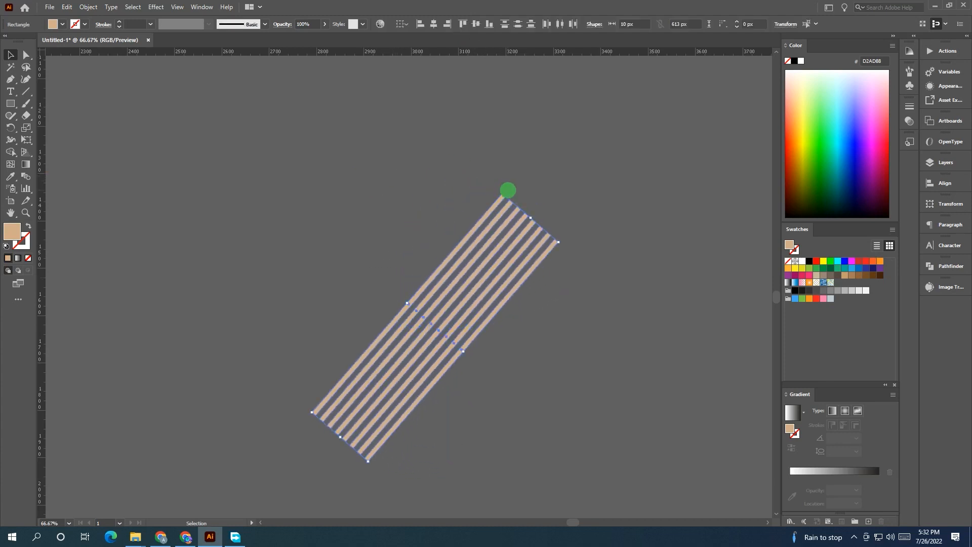
scroll(508, 190, down, 4)
drag(445, 225, 282, 290)
Change the fill of the diagonal bars to the light off-white E4E8E4.
click(803, 261)
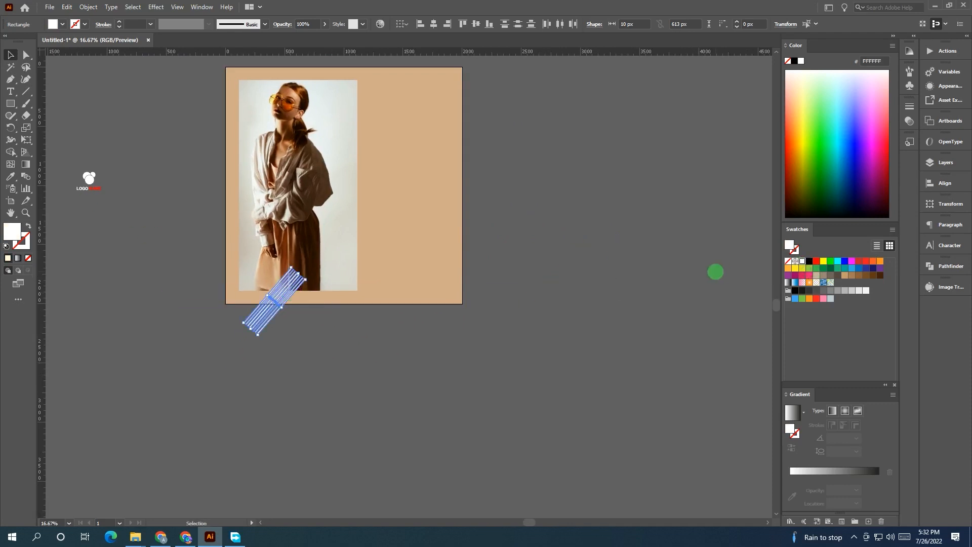
click(608, 271)
click(238, 315)
click(159, 187)
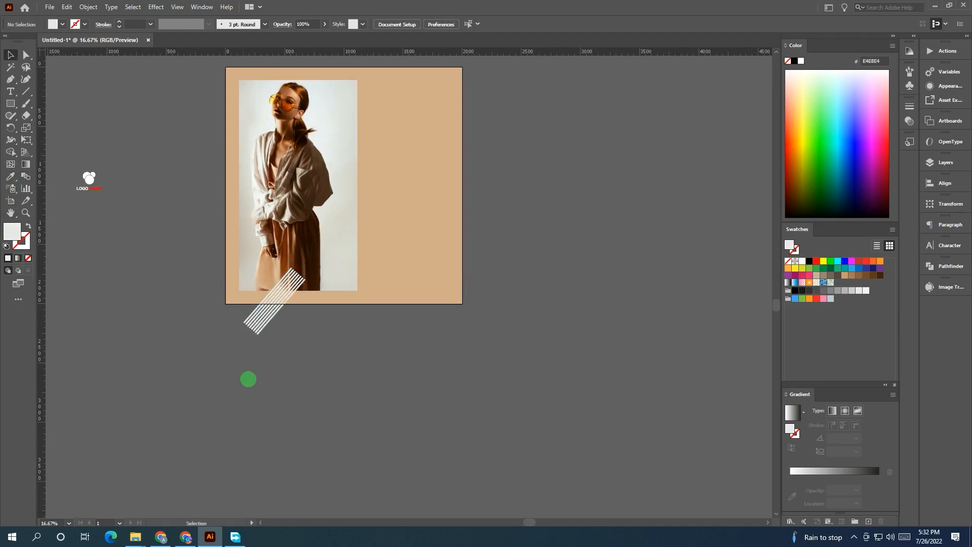
Place a copy of the diagonal bars over the photo's upper edge.
scroll(279, 377, up, 2)
click(253, 372)
drag(263, 366, 285, 151)
Bring the model photo in front of both sets of diagonal bars.
right_click(318, 148)
mouse_move(377, 275)
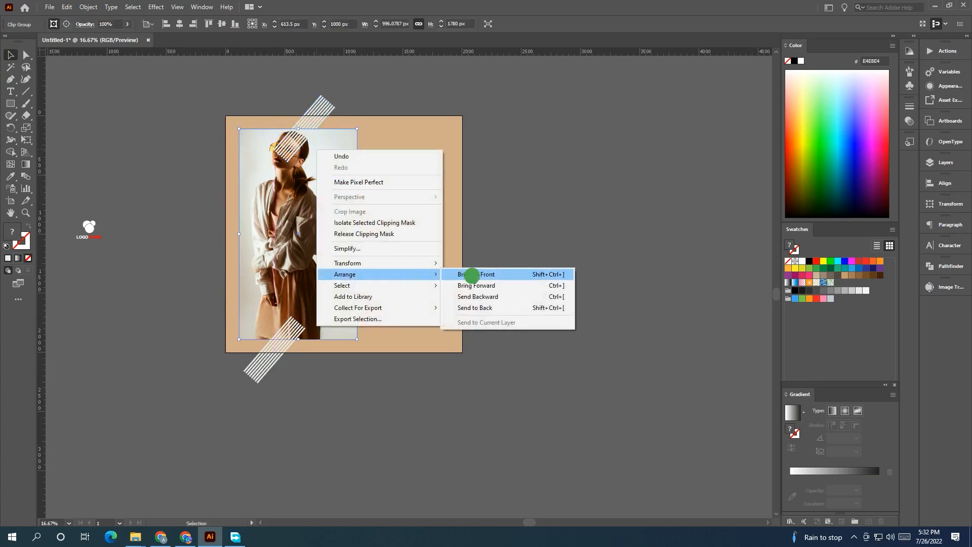
click(472, 275)
click(549, 234)
Group the upper set of diagonal bars and reflect it across the vertical axis.
right_click(322, 106)
click(297, 92)
click(349, 110)
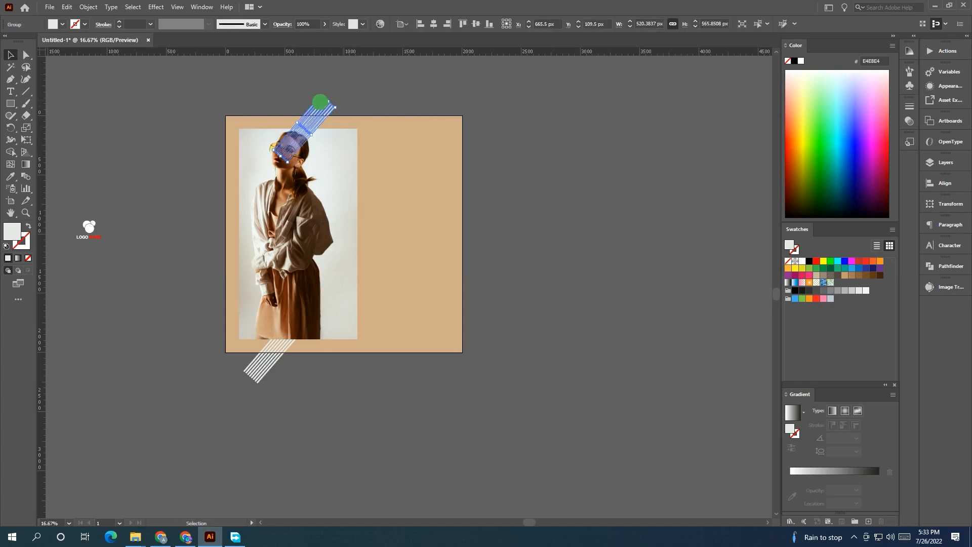
right_click(324, 105)
mouse_move(379, 230)
mouse_move(405, 219)
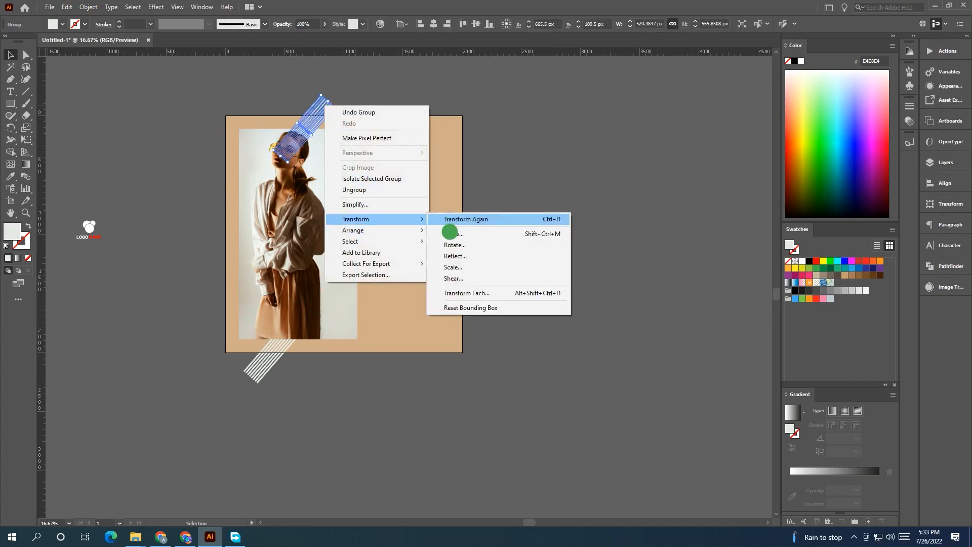
click(458, 252)
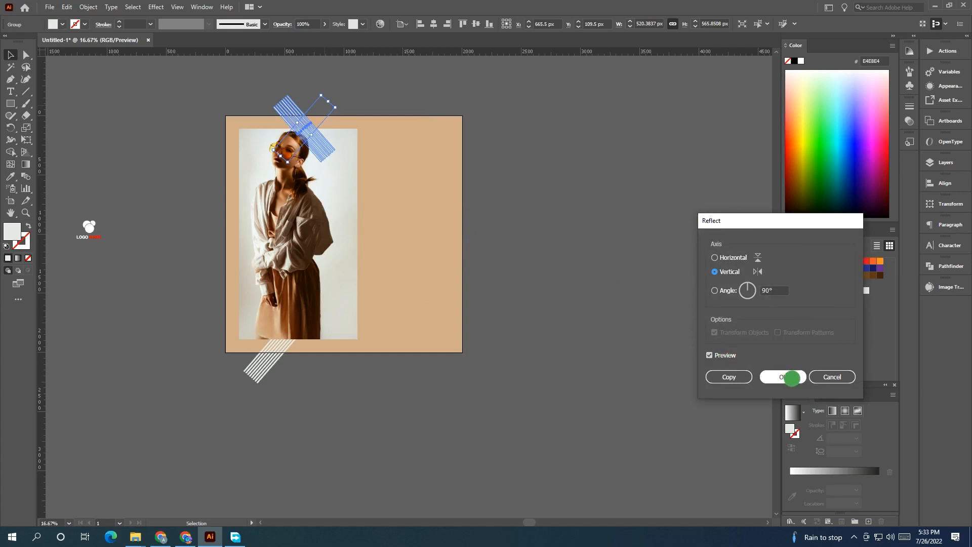
click(782, 377)
Shift the reflected bars up and left behind the photo's upper edge, and the lower bars slightly down and left.
drag(298, 118, 265, 106)
click(263, 369)
drag(300, 404, 206, 363)
drag(270, 351, 257, 372)
click(321, 391)
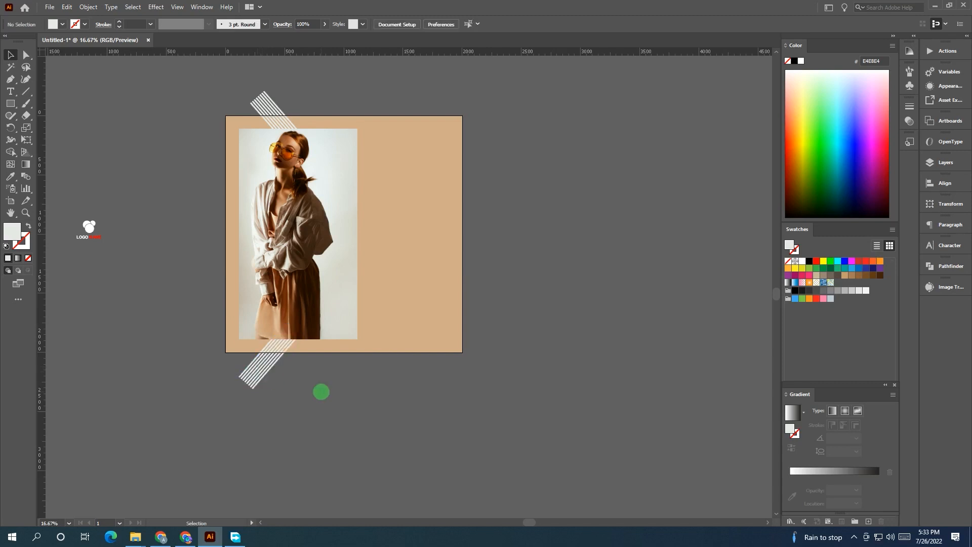
Rearrange and lengthen the bar sets into two long diagonals running from upper left to lower right behind the photo.
click(268, 345)
drag(242, 392, 297, 362)
key(ctrl+z)
drag(322, 143, 417, 426)
click(529, 404)
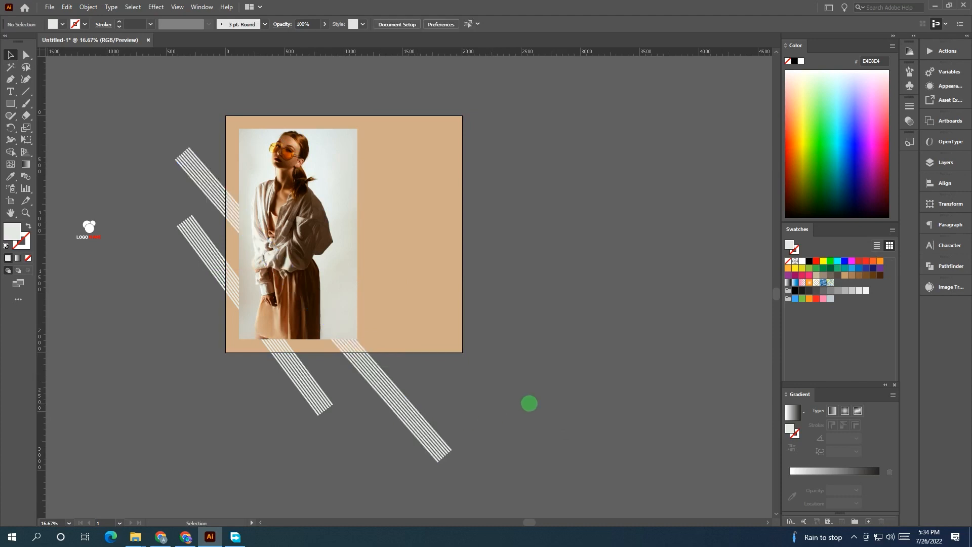
Rotate the lower-left bar group slightly to run parallel to the longer diagonal bars.
click(319, 408)
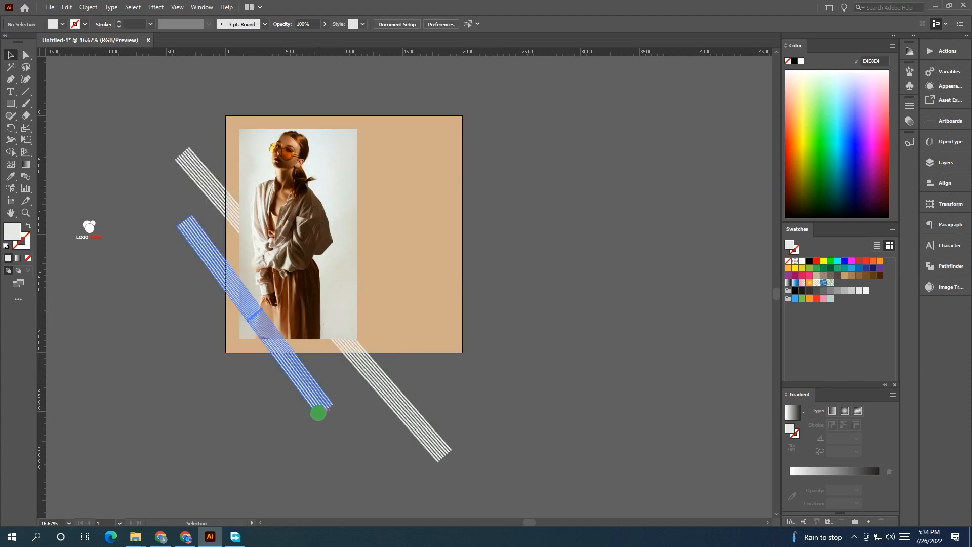
drag(336, 406, 344, 400)
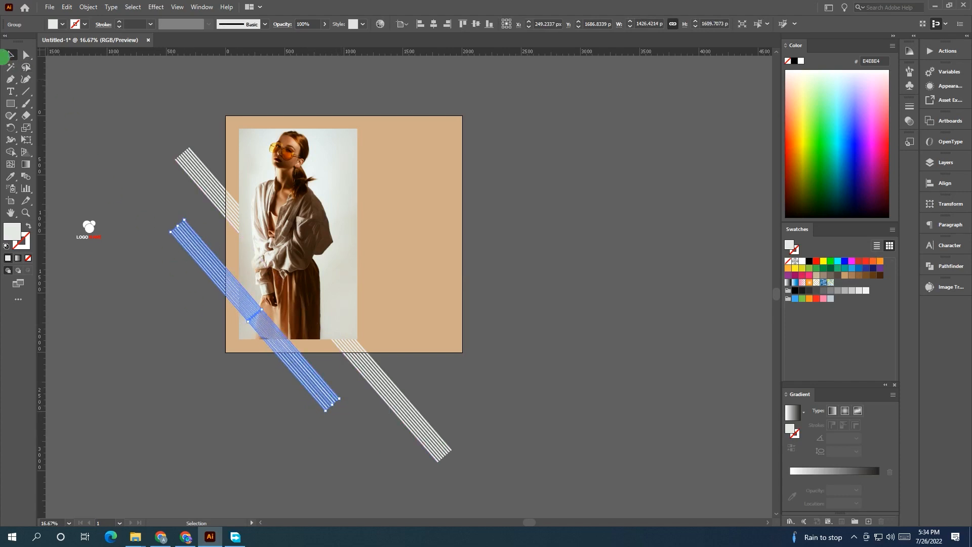
click(106, 122)
Shorten both diagonal bar groups so only short ends stick out past the photo's left and lower edges.
click(432, 434)
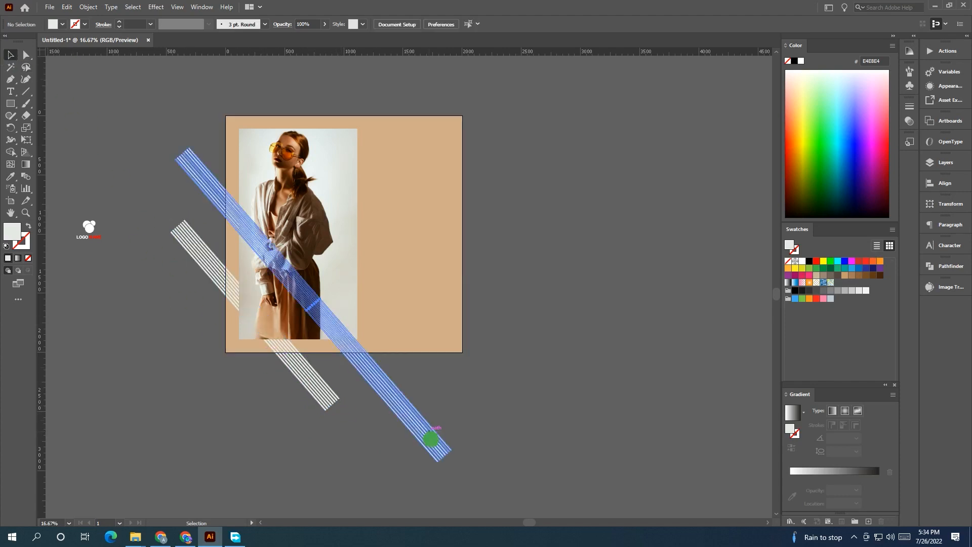
drag(445, 458, 357, 367)
click(330, 404)
drag(332, 404, 298, 363)
drag(180, 233, 204, 188)
click(367, 190)
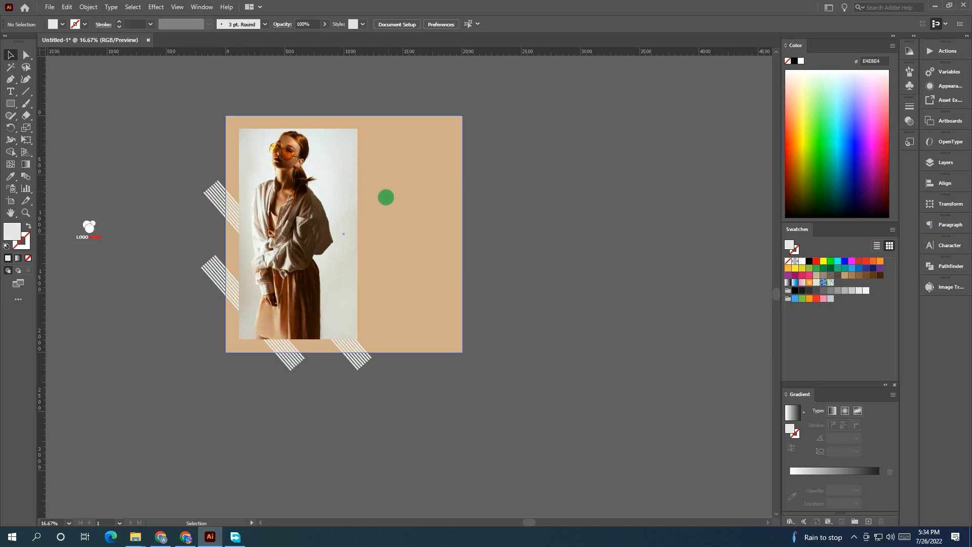
Move the logo and the sale texts from the pasteboard into the tan area beside the photo, with the logo uppermost.
scroll(373, 213, up, 1)
scroll(372, 212, down, 1)
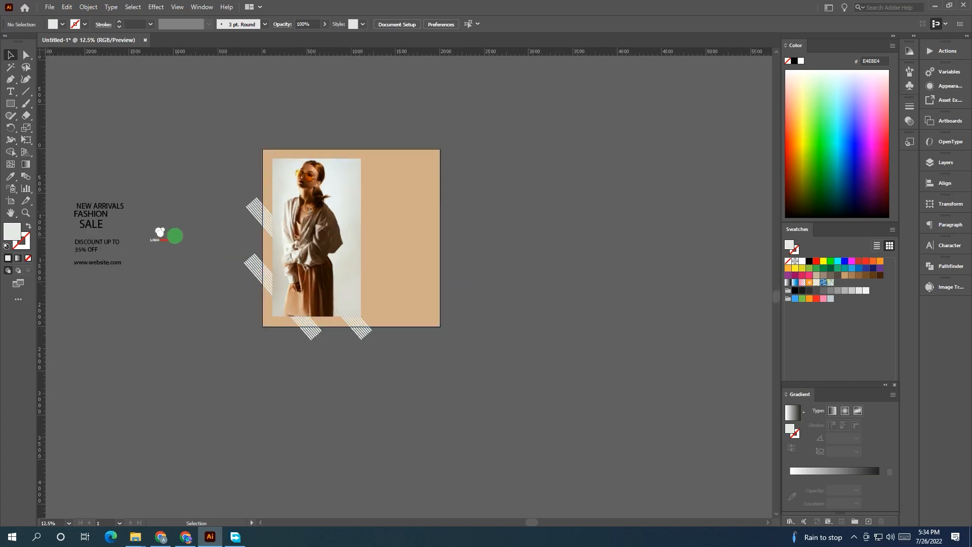
click(161, 234)
drag(156, 219, 171, 248)
drag(160, 234, 375, 167)
drag(102, 206, 395, 196)
drag(97, 241, 398, 236)
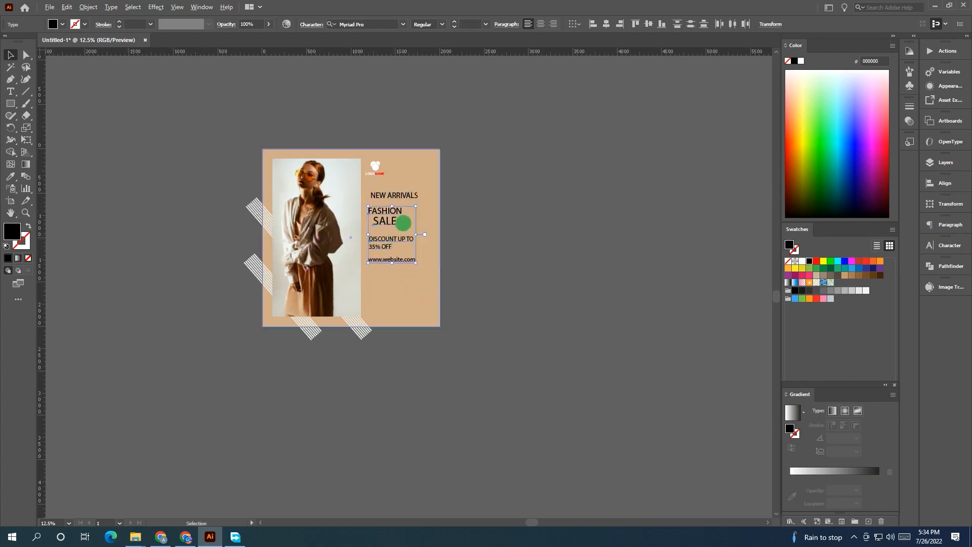
Move the NEW ARRIVALS text left to line up with the logo's left edge.
scroll(406, 203, up, 3)
drag(363, 178, 343, 167)
scroll(306, 195, up, 2)
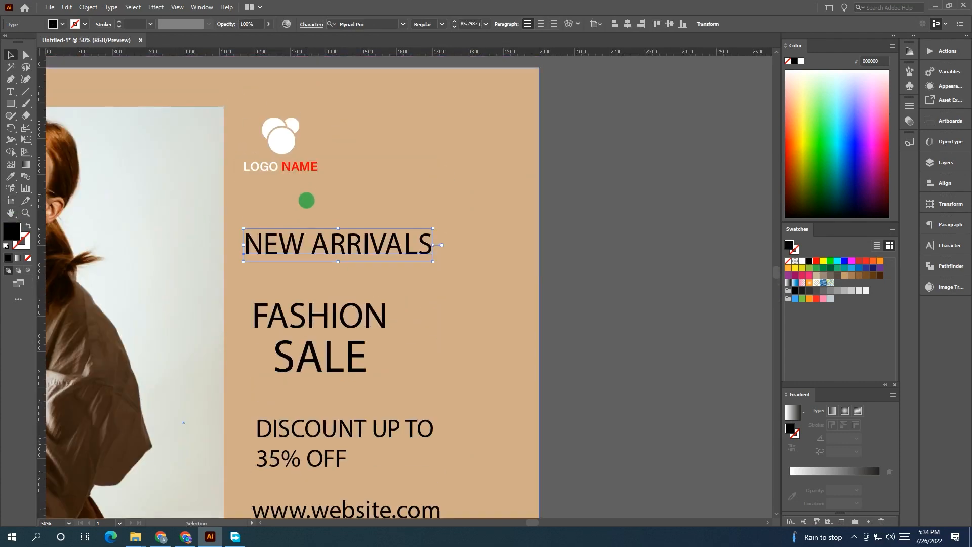
Recolour the word NAME in the logo text black.
click(284, 167)
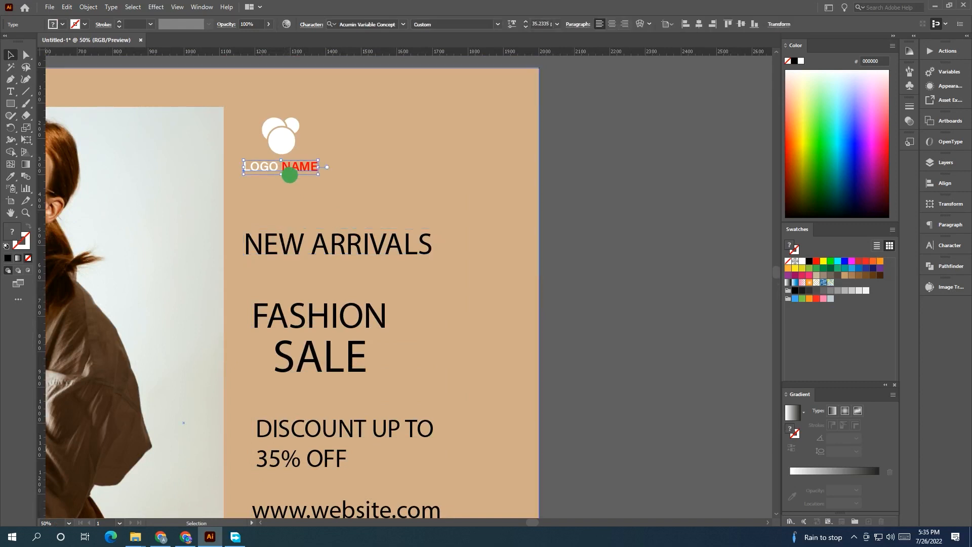
click(14, 91)
drag(282, 167, 341, 171)
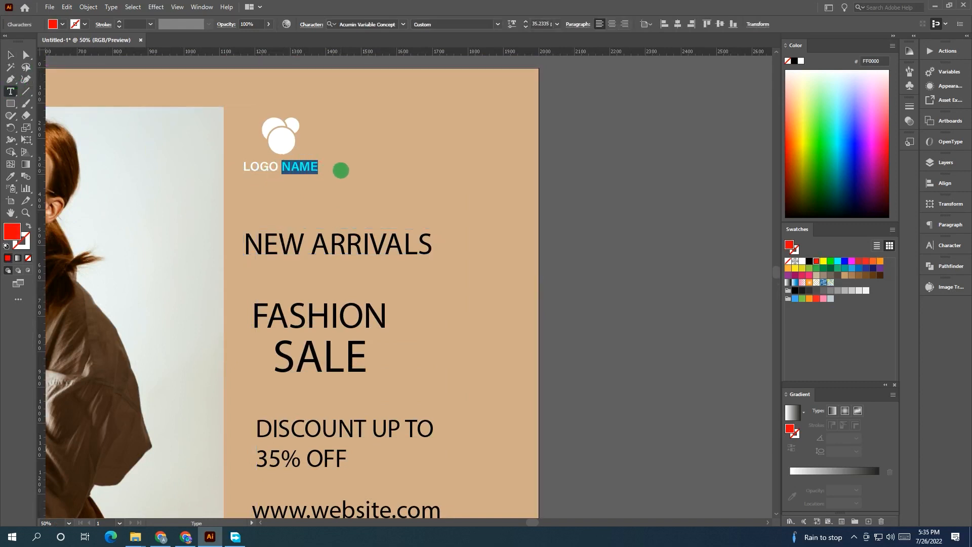
click(809, 262)
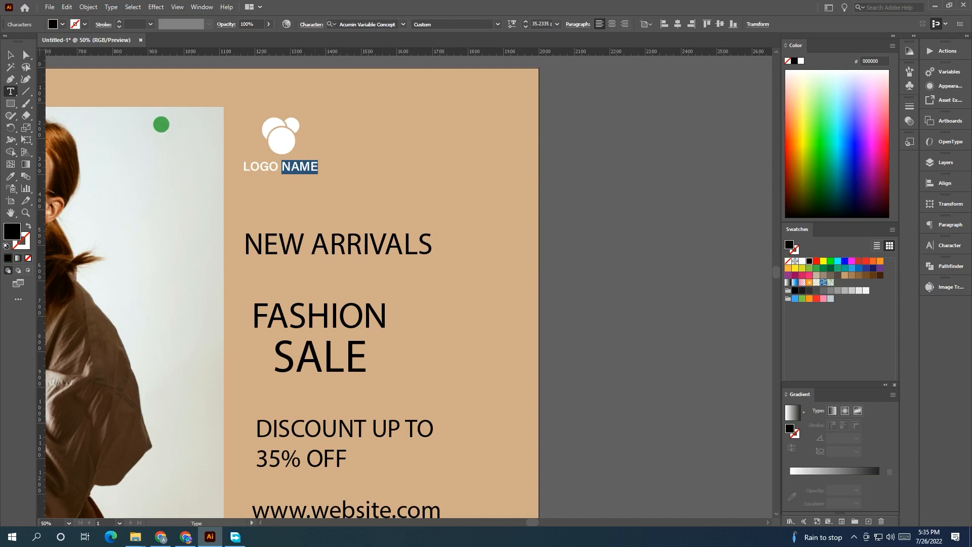
click(11, 57)
click(630, 181)
Move NEW ARRIVALS and FASHION up beneath the logo and set FASHION in Archivo Black Regular.
scroll(412, 202, down, 1)
scroll(370, 212, down, 1)
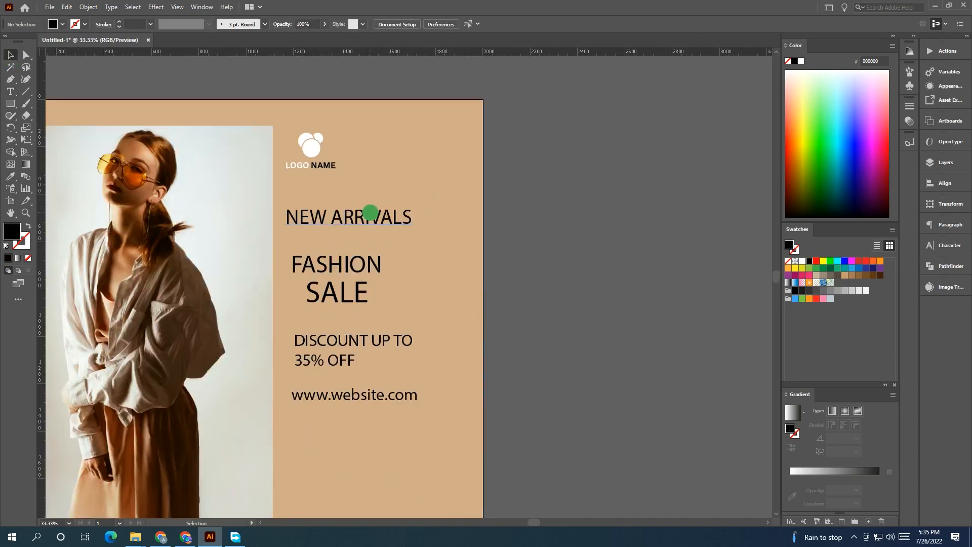
drag(340, 221, 341, 205)
drag(329, 262, 344, 225)
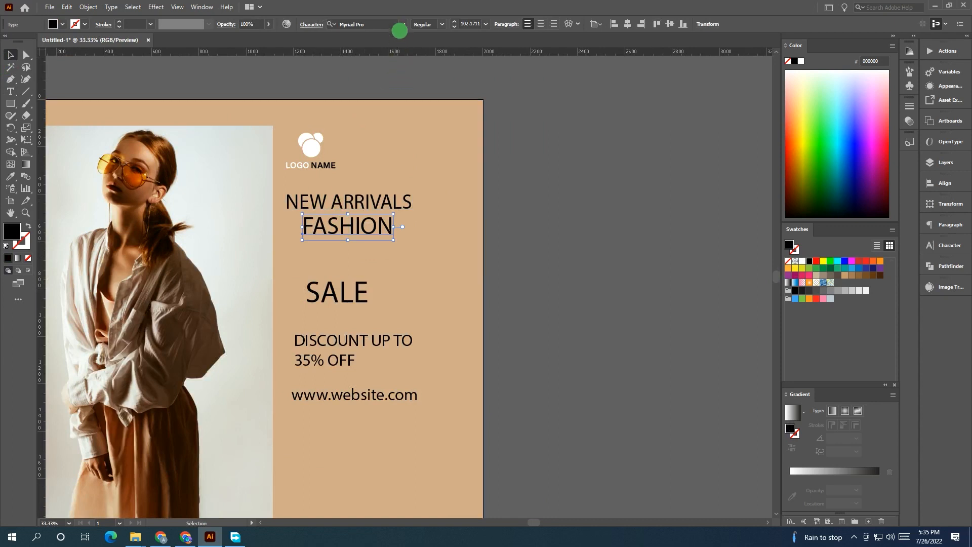
click(403, 23)
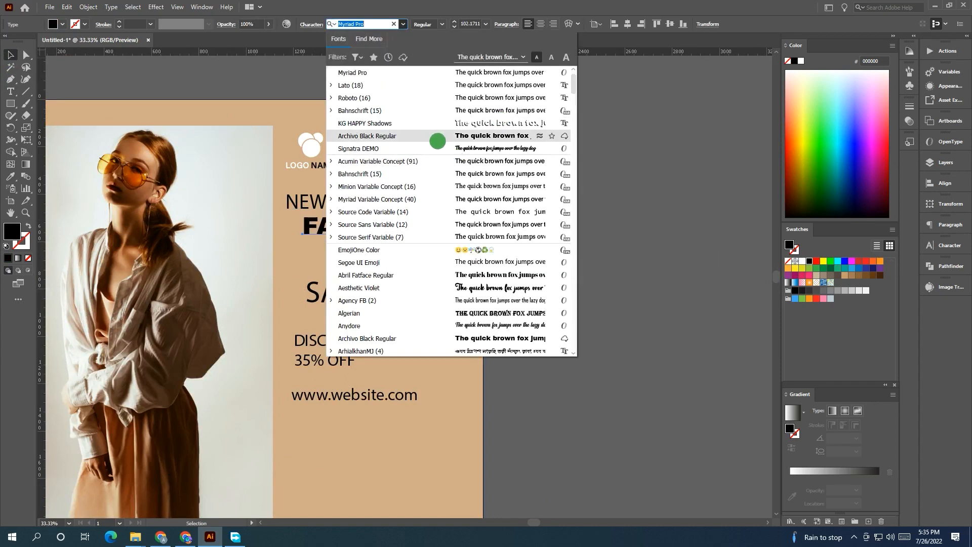
click(438, 135)
Stack FASHION, SALE and the discount text closely under NEW ARRIVALS, and move the website address down near the post's lower edge.
scroll(485, 220, up, 5)
scroll(372, 365, down, 2)
drag(351, 370, 375, 330)
mouse_move(371, 274)
mouse_down()
mouse_move(362, 272)
mouse_move(373, 273)
mouse_up()
drag(351, 304, 332, 297)
drag(405, 310, 357, 328)
click(509, 323)
scroll(336, 354, down, 2)
drag(334, 374, 355, 454)
Add a text frame with Lorem ipsum placeholder text in the tan area below the discount text.
scroll(348, 325, down, 5)
scroll(402, 332, down, 1)
scroll(363, 276, up, 2)
click(10, 92)
drag(319, 310, 448, 358)
Set the placeholder paragraph's font size to 28 pt and line it up with the discount text's left edge.
click(940, 245)
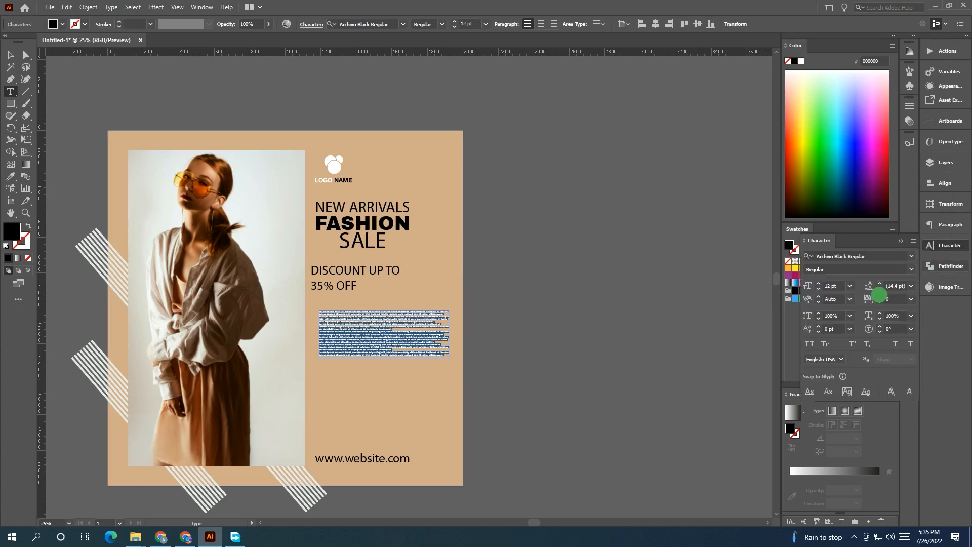
text(23)
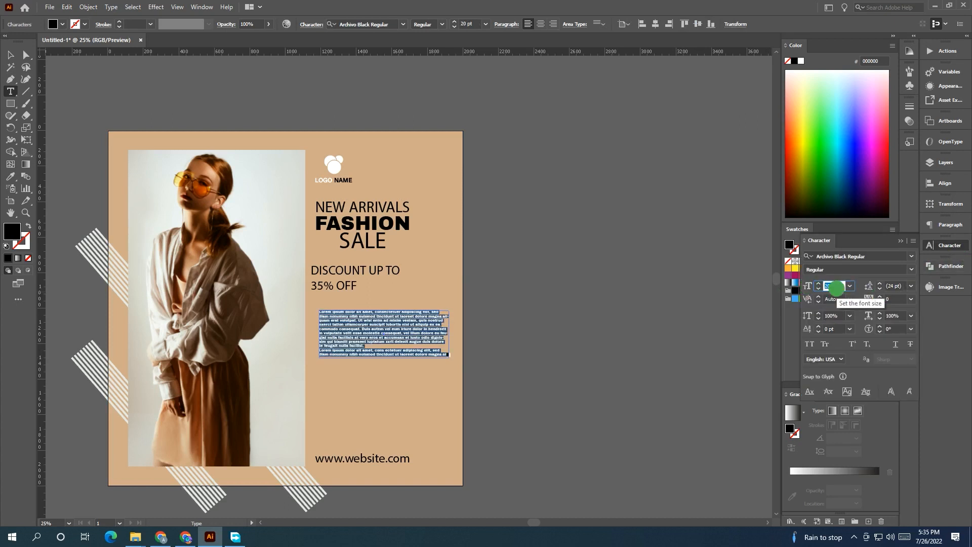
key(Return)
key(Up)
key(Up)
key(Up)
key(Up)
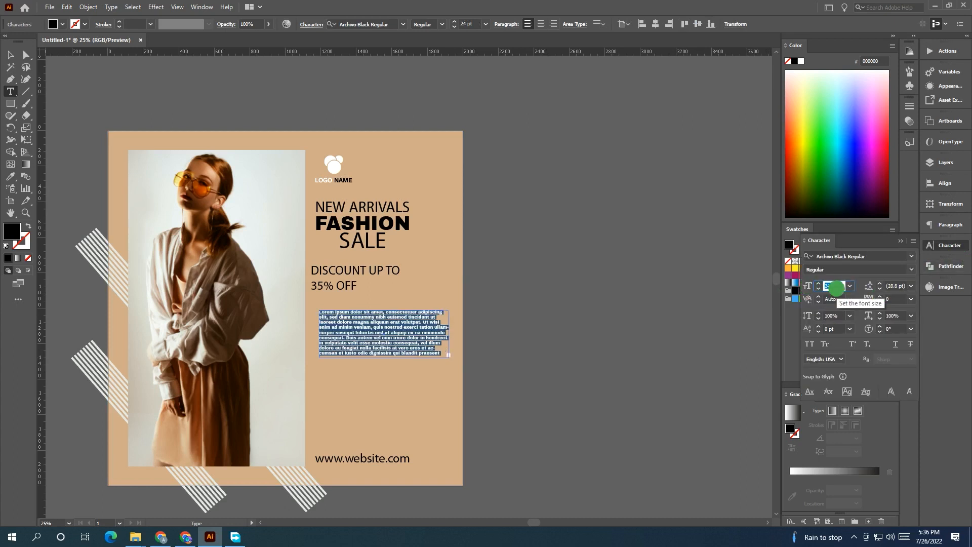
key(Up)
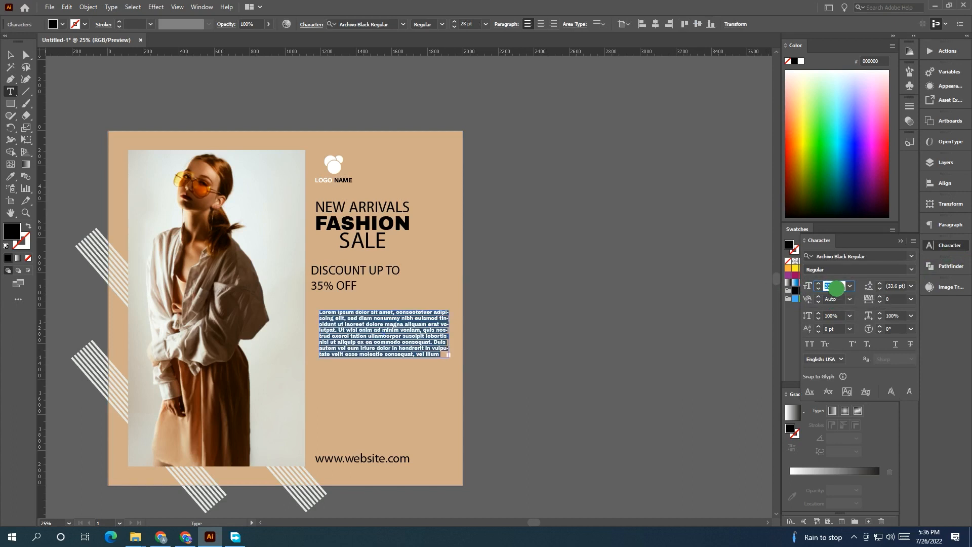
key(Escape)
drag(404, 339, 396, 343)
Try to copy the discount text's formatting onto the placeholder paragraph with the Eyedropper.
click(10, 176)
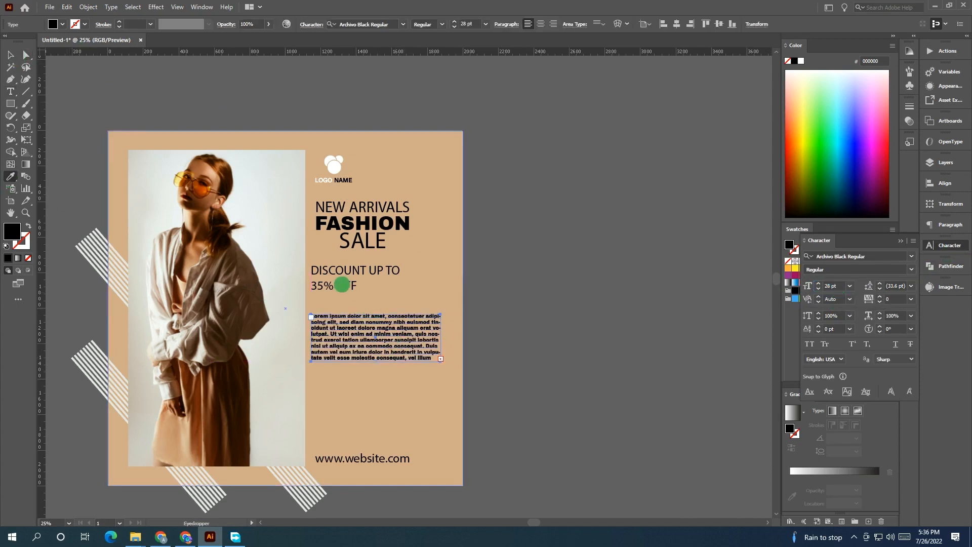
click(344, 284)
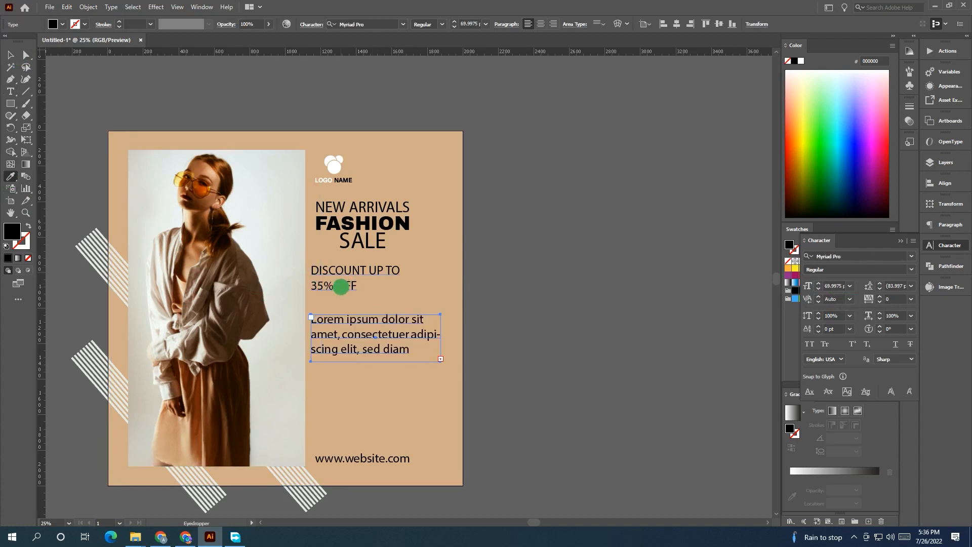
key(ctrl+z)
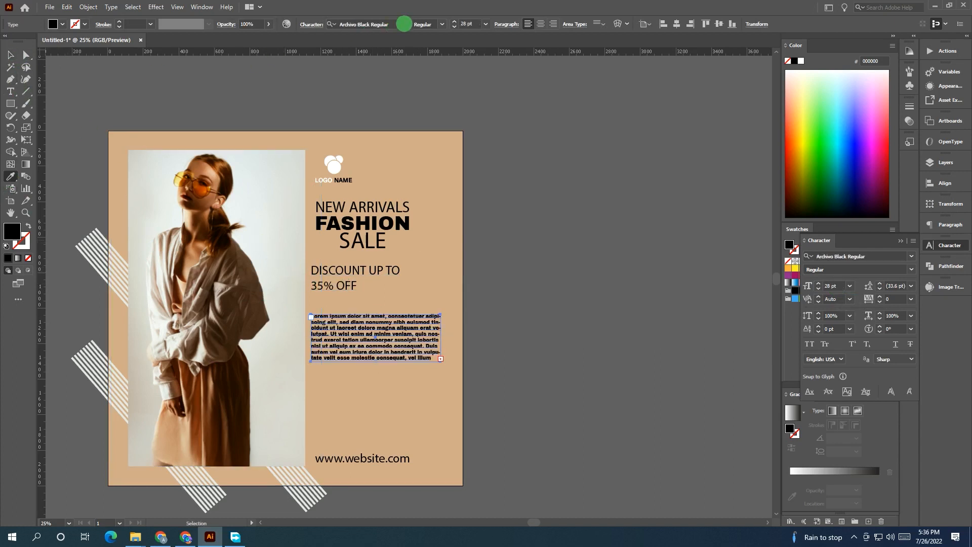
Set the placeholder paragraph's font to Myriad Pro and its fill to white.
click(403, 24)
click(12, 57)
click(168, 81)
click(374, 320)
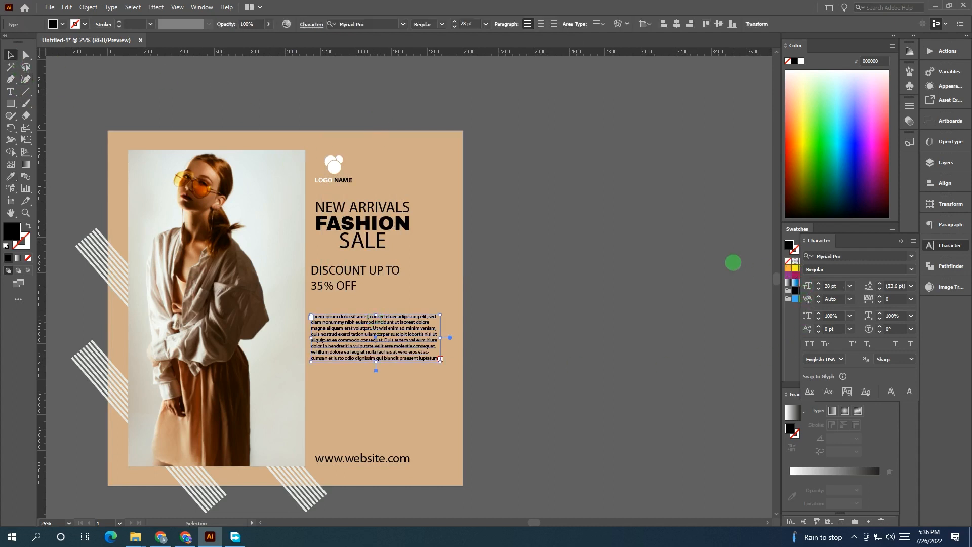
click(900, 241)
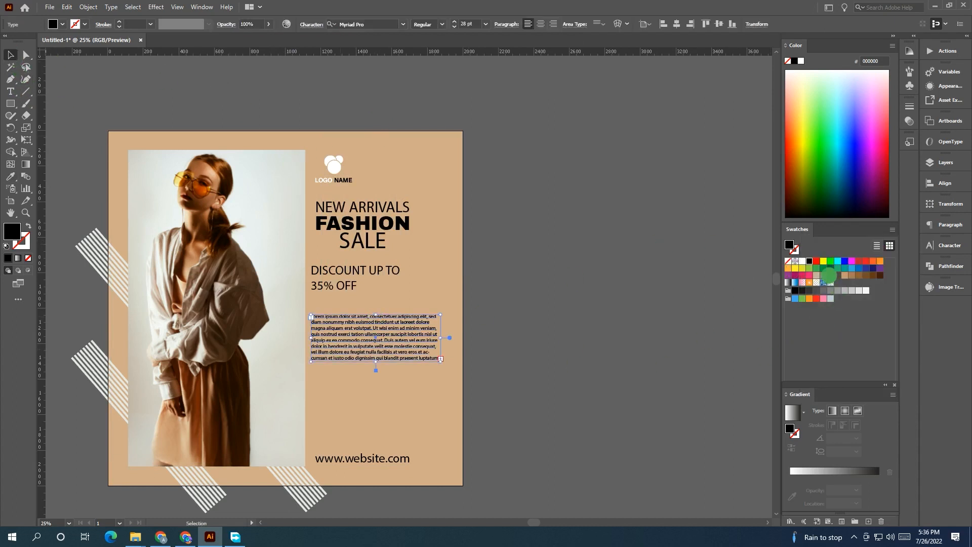
click(801, 261)
Recolour FASHION, NEW ARRIVALS, SALE and the discount text white.
click(358, 223)
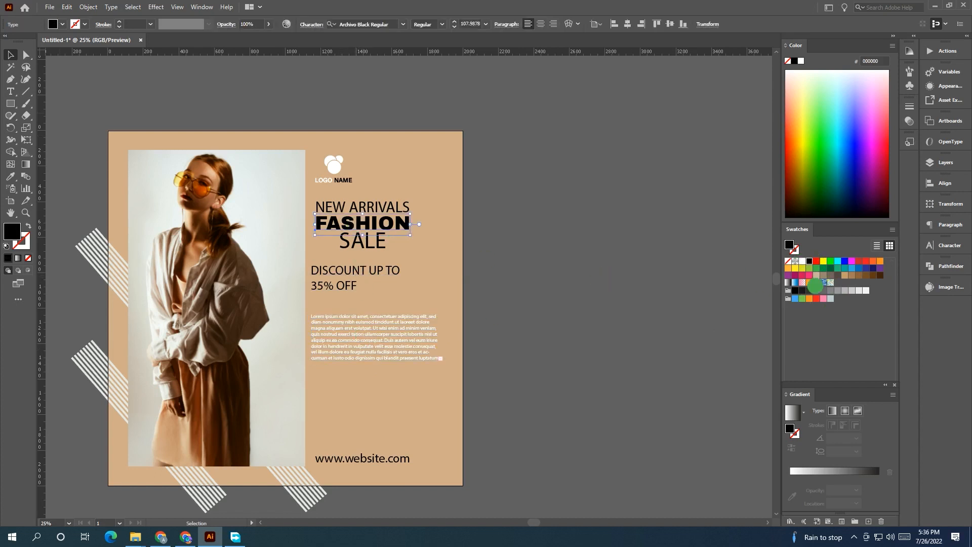
click(802, 261)
click(579, 265)
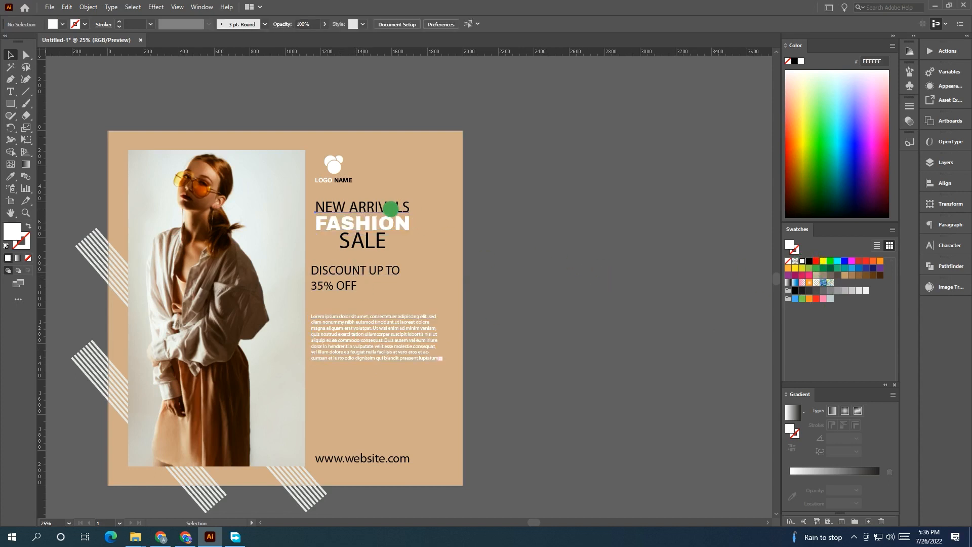
click(390, 209)
shift+click(373, 239)
shift+click(365, 269)
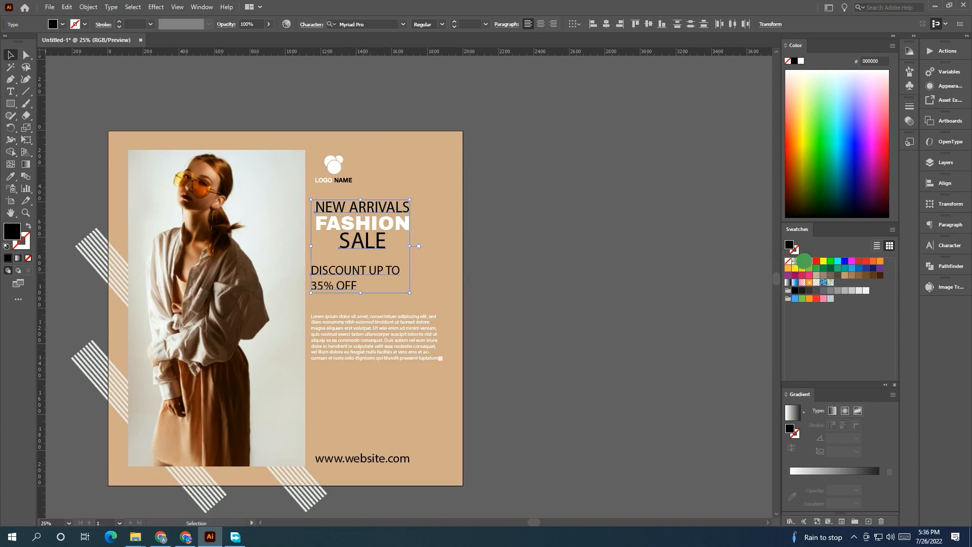
click(802, 261)
click(645, 264)
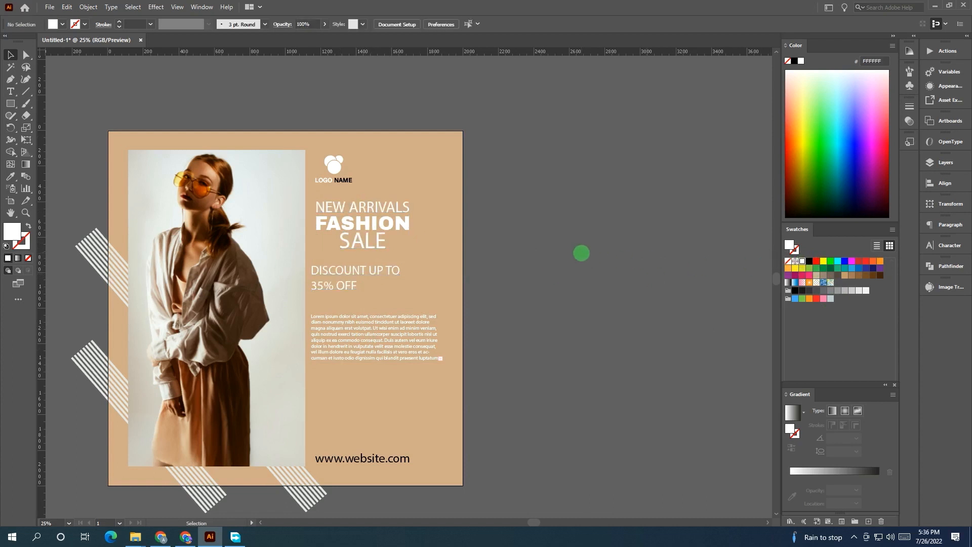
Recolour FASHION with the burnt orange sampled from the model's sunglasses using the Eyedropper.
scroll(581, 253, down, 1)
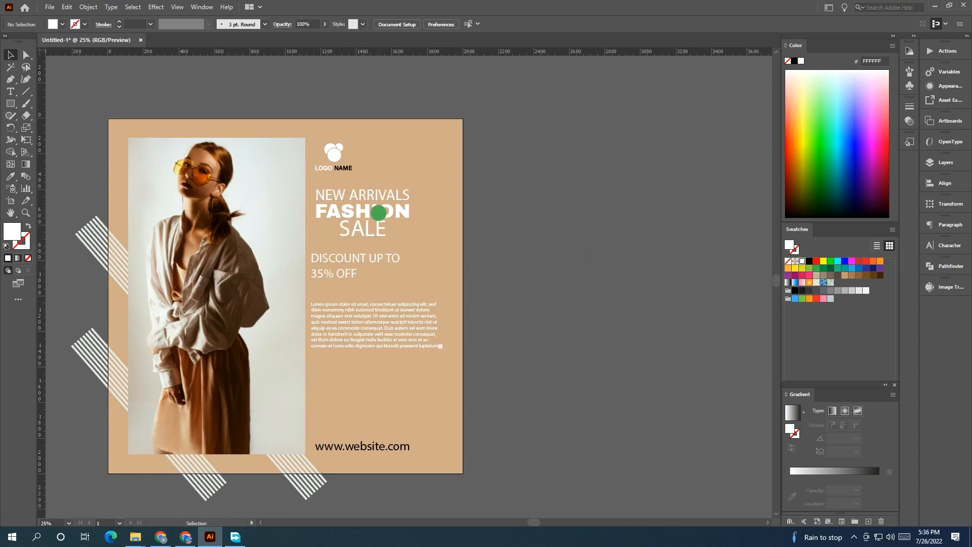
click(382, 217)
click(10, 176)
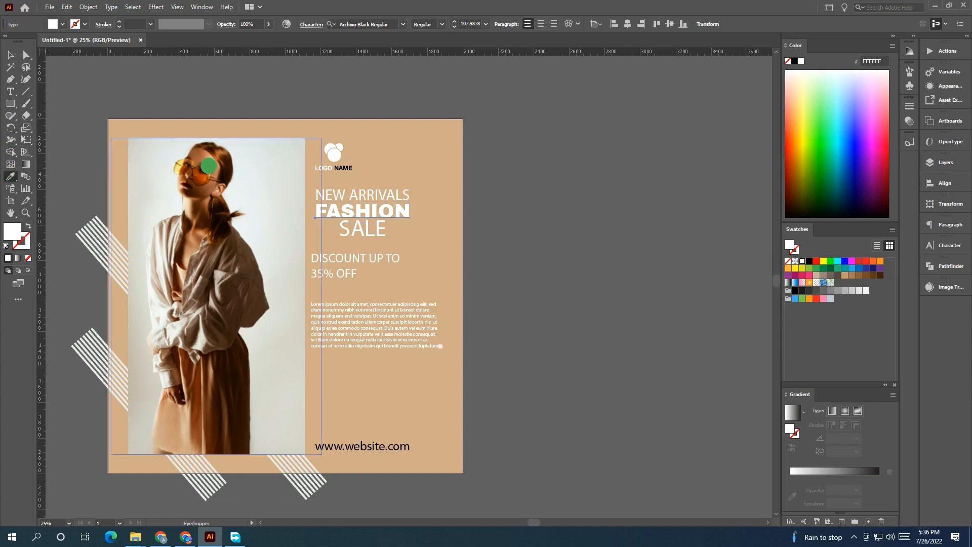
click(200, 175)
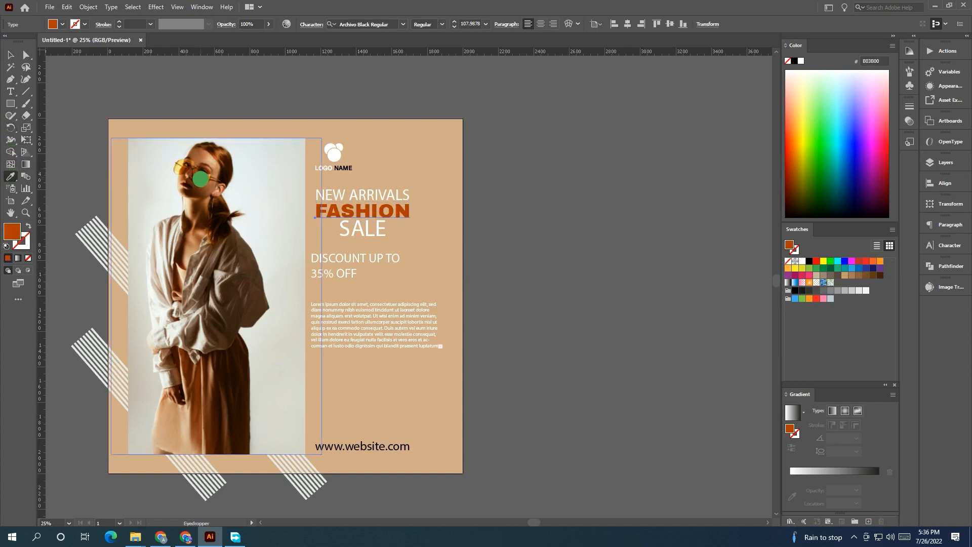
click(10, 55)
click(258, 91)
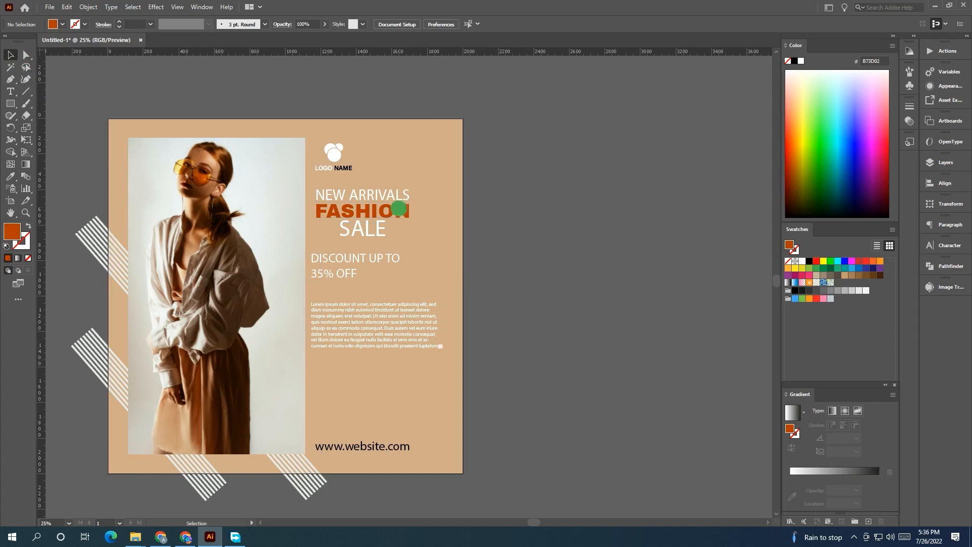
Move the logo and the headline text right, towards the middle of the tan area.
click(368, 181)
drag(332, 150, 375, 152)
click(382, 203)
shift+click(387, 197)
drag(399, 193, 415, 202)
Centre-align the lines of the discount text.
drag(365, 233, 403, 274)
key(ctrl+z)
click(418, 275)
click(542, 25)
click(556, 135)
Move the placeholder paragraph and the discount text lower, and enlarge SALE in the space above them.
drag(397, 320, 401, 347)
drag(380, 290, 378, 310)
drag(384, 246, 434, 314)
mouse_move(415, 274)
mouse_down()
mouse_move(402, 264)
mouse_move(426, 282)
mouse_up()
Enlarge FASHION and shift NEW ARRIVALS to the right above it.
click(403, 223)
drag(424, 234, 444, 255)
drag(402, 204, 412, 204)
Centre FASHION horizontally under NEW ARRIVALS and group the two texts.
click(414, 221)
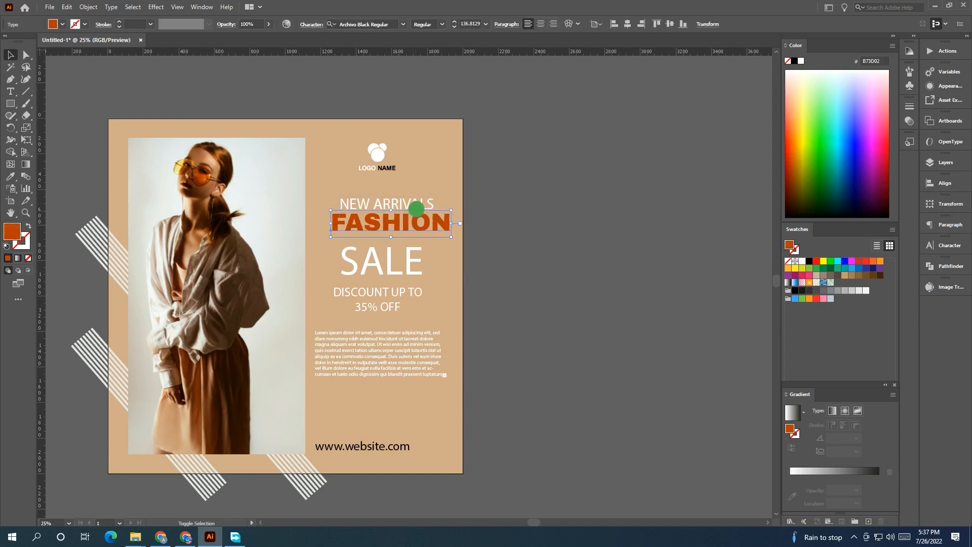
shift+click(416, 207)
click(605, 25)
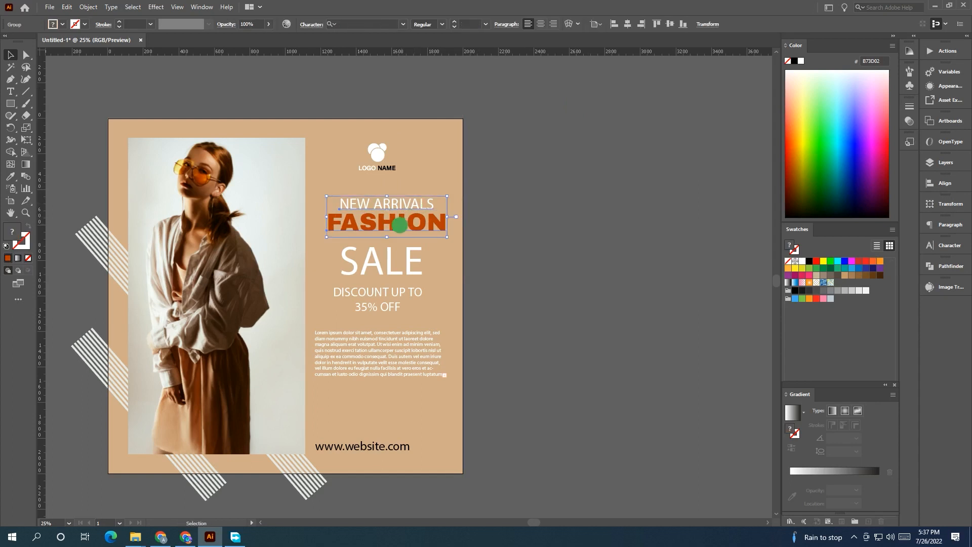
Centre the NEW ARRIVALS and FASHION group horizontally above SALE.
drag(400, 226, 395, 226)
shift+click(390, 258)
click(390, 258)
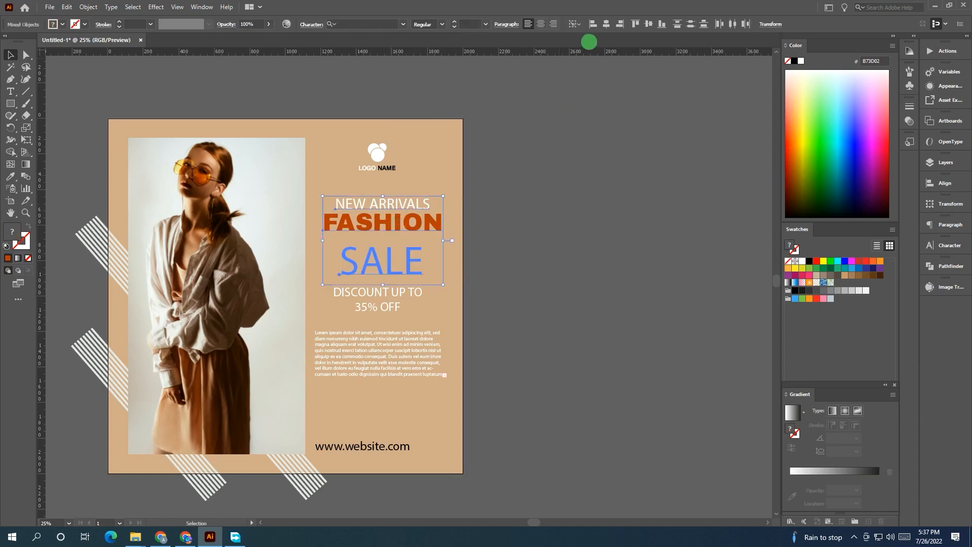
click(606, 24)
click(383, 262)
Group the logo symbol with its name and enlarge the group to about 278 px wide.
click(379, 152)
shift+click(382, 168)
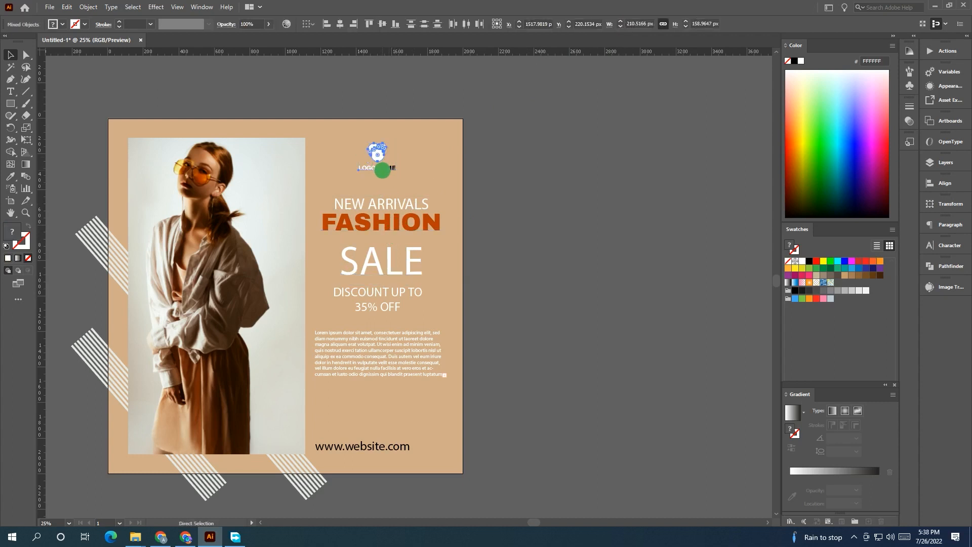
key(ctrl+g)
mouse_move(393, 170)
mouse_down()
mouse_move(413, 196)
mouse_move(408, 180)
mouse_up()
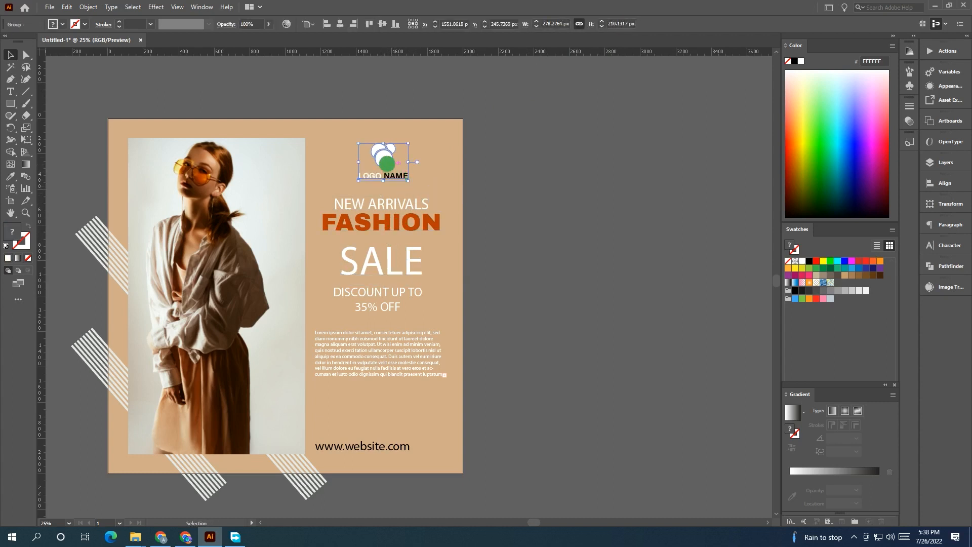
Nudge the NEW ARRIVALS and FASHION group down, and set SALE in Archivo Black Regular, scaled to fit beneath it.
drag(395, 219, 395, 225)
click(390, 263)
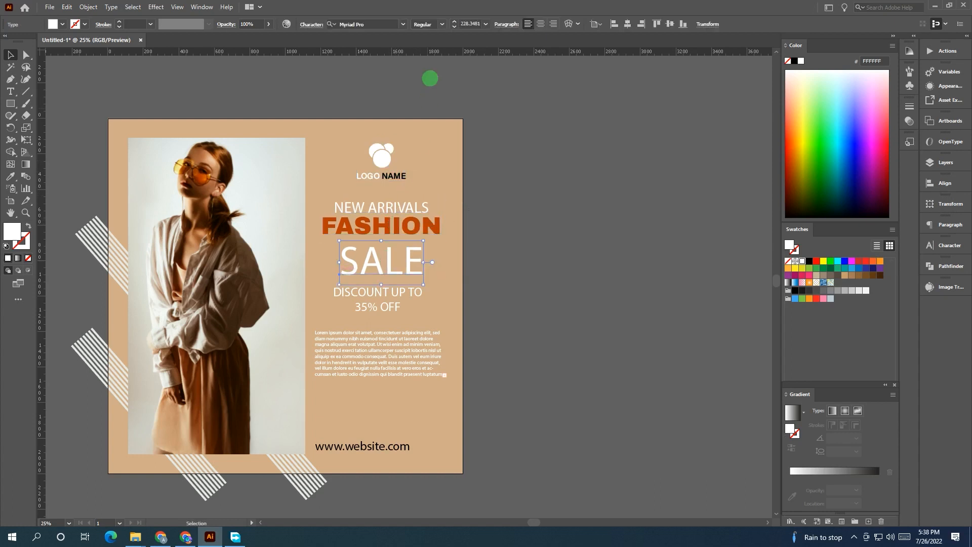
click(403, 24)
click(388, 80)
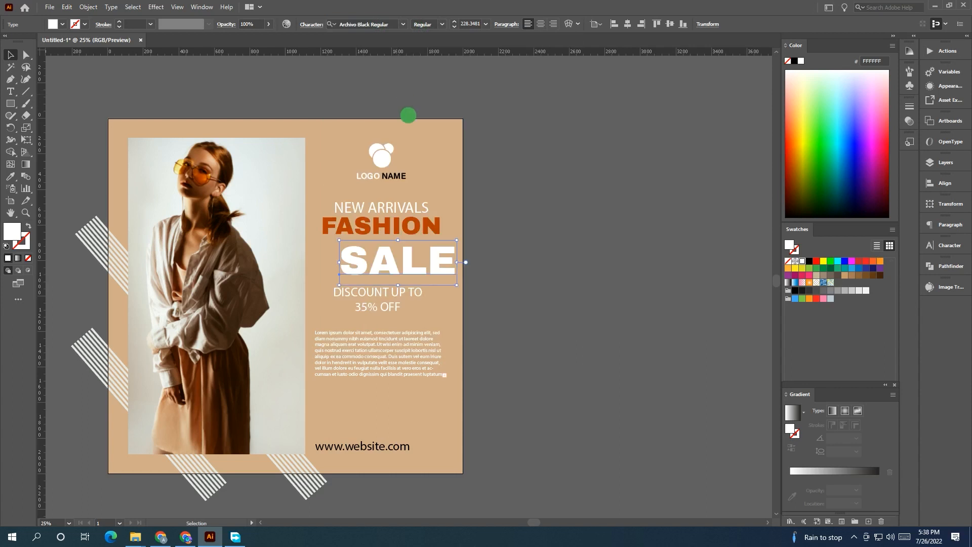
scroll(415, 277, up, 2)
drag(455, 290, 412, 303)
Split 35% OFF from the discount text into its own text object and place it below DISCOUNT UP TO.
drag(387, 343, 359, 329)
key(ctrl+c)
scroll(408, 327, down, 1)
click(11, 92)
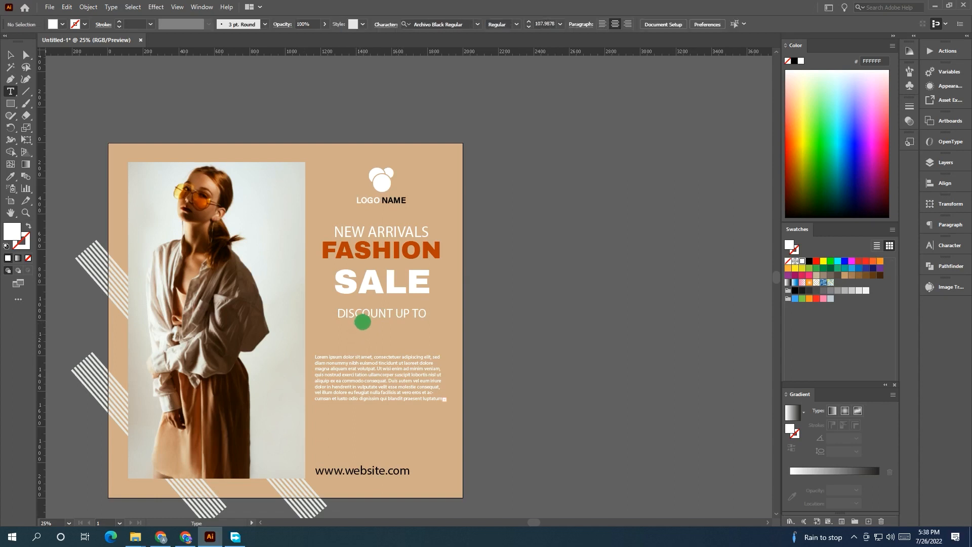
click(360, 327)
key(BackSpace)
key(ctrl+v)
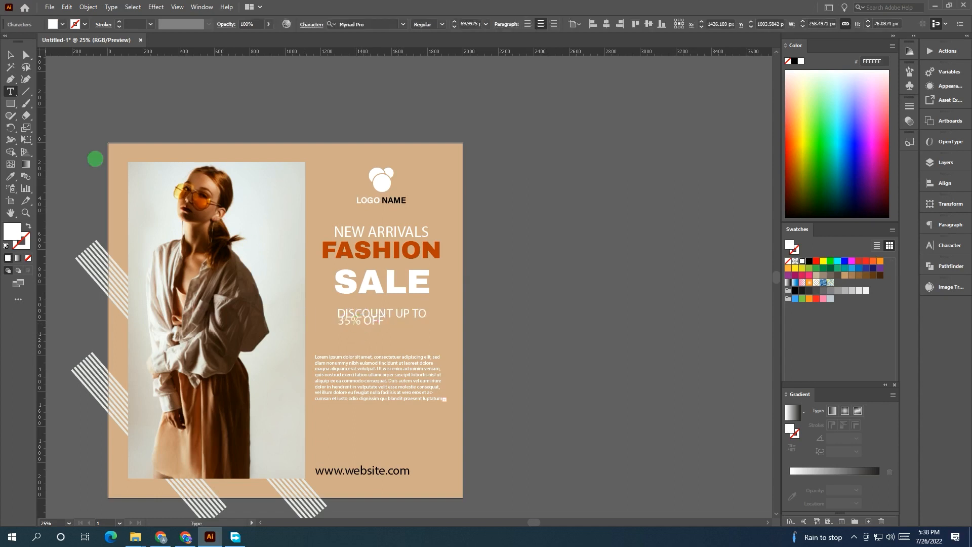
click(14, 57)
drag(365, 325, 382, 341)
Draw a white rounded rectangle about 411 by 122 px below the 35% OFF text.
click(10, 103)
mouse_move(542, 247)
mouse_down()
mouse_move(615, 268)
mouse_move(585, 260)
mouse_move(332, 375)
mouse_move(321, 371)
mouse_up()
click(11, 55)
Apply FASHION's font and burnt orange colour to 35% OFF with the Eyedropper, and scale the text down.
scroll(590, 258, up, 1)
click(346, 343)
click(11, 176)
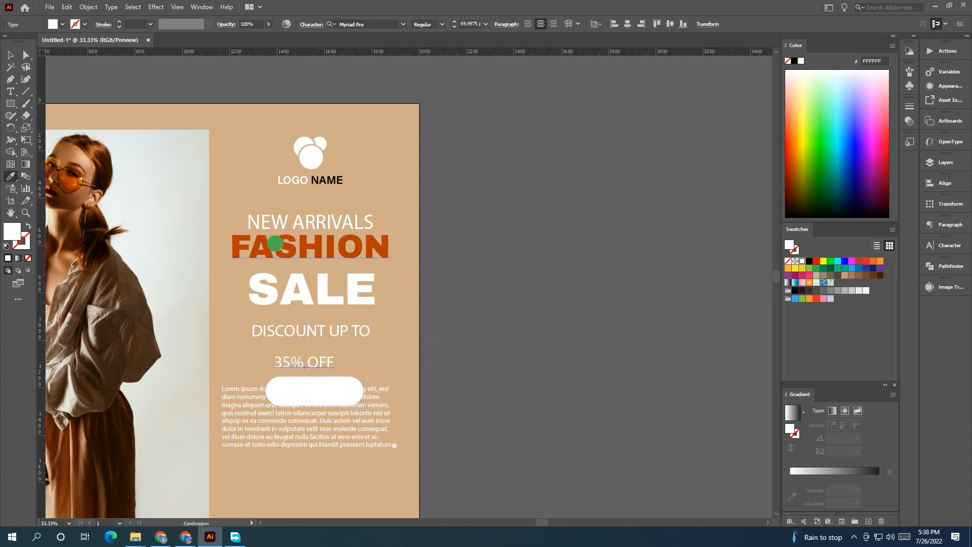
click(278, 244)
click(11, 53)
drag(459, 341, 426, 359)
Move the white rounded rectangle up to 35% OFF and arrange it behind the text.
click(352, 407)
drag(352, 406, 329, 357)
right_click(375, 365)
mouse_move(455, 313)
click(539, 312)
Centre 35% OFF horizontally and vertically on the white rounded rectangle.
shift+click(344, 370)
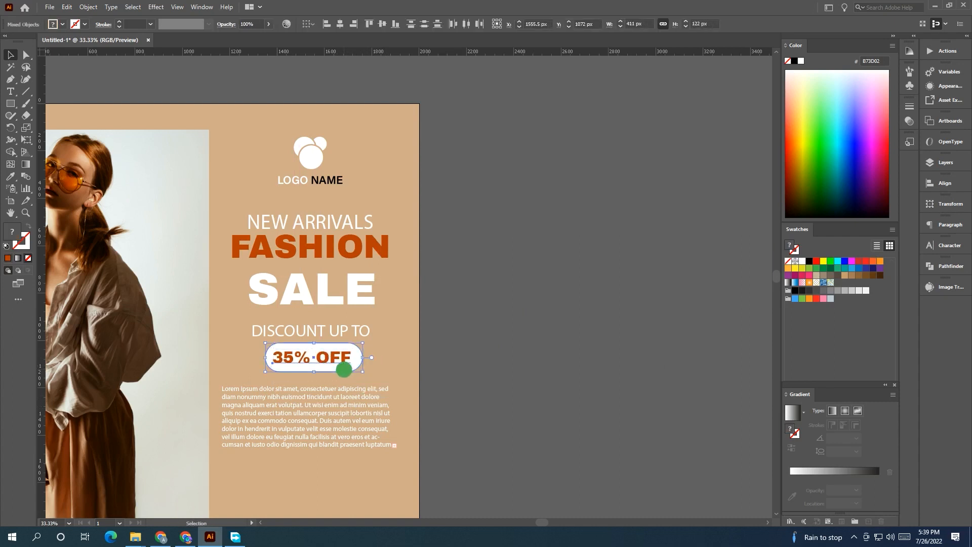
click(339, 23)
click(381, 24)
click(510, 226)
click(344, 361)
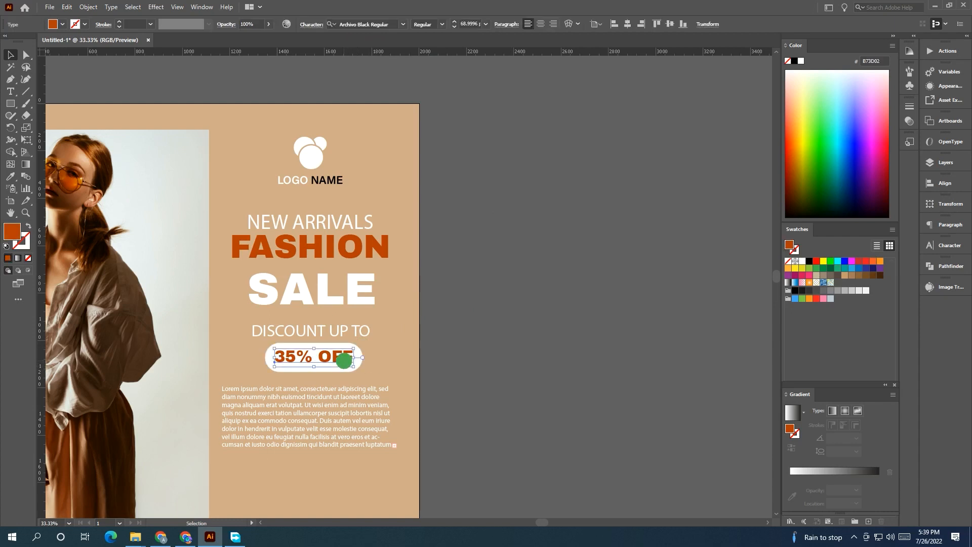
Group 35% OFF with its white rounded rectangle, and move the Lorem ipsum paragraph down with centre-aligned text.
shift+click(336, 367)
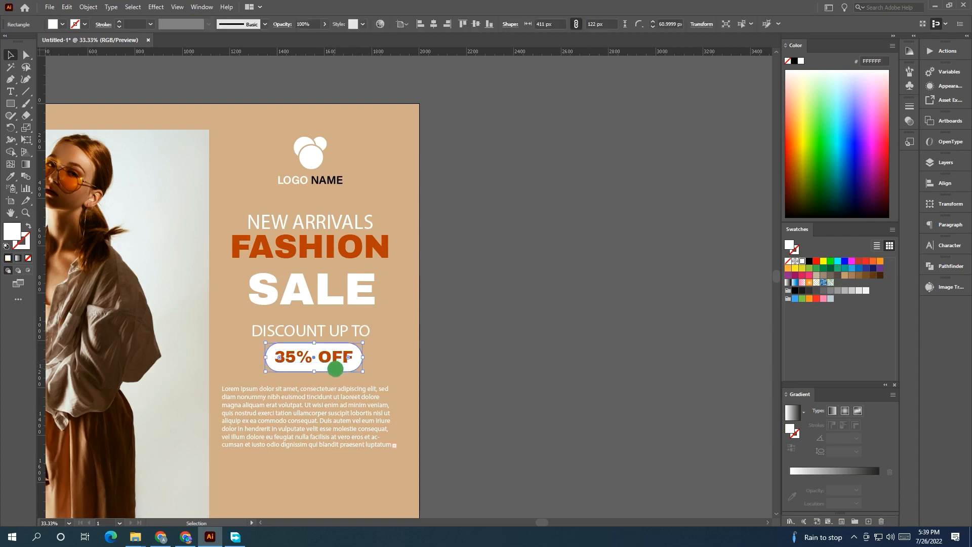
click(332, 405)
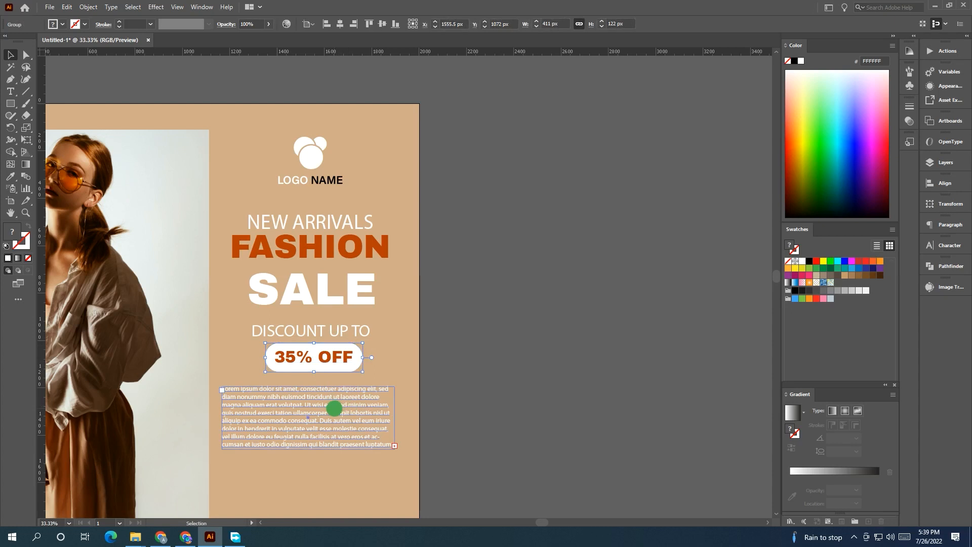
scroll(398, 362, down, 1)
scroll(345, 388, down, 1)
drag(345, 388, 356, 414)
click(541, 23)
click(538, 140)
scroll(345, 413, down, 2)
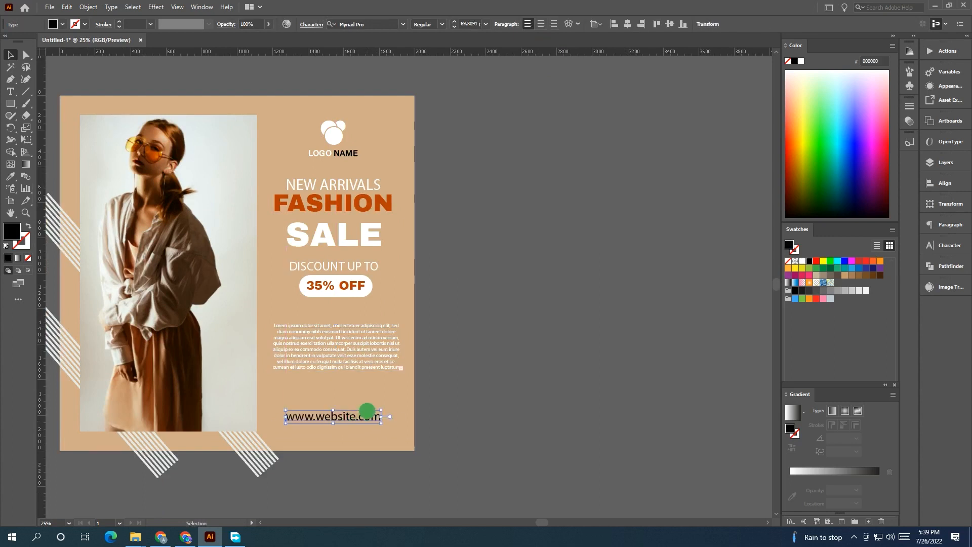
click(9, 93)
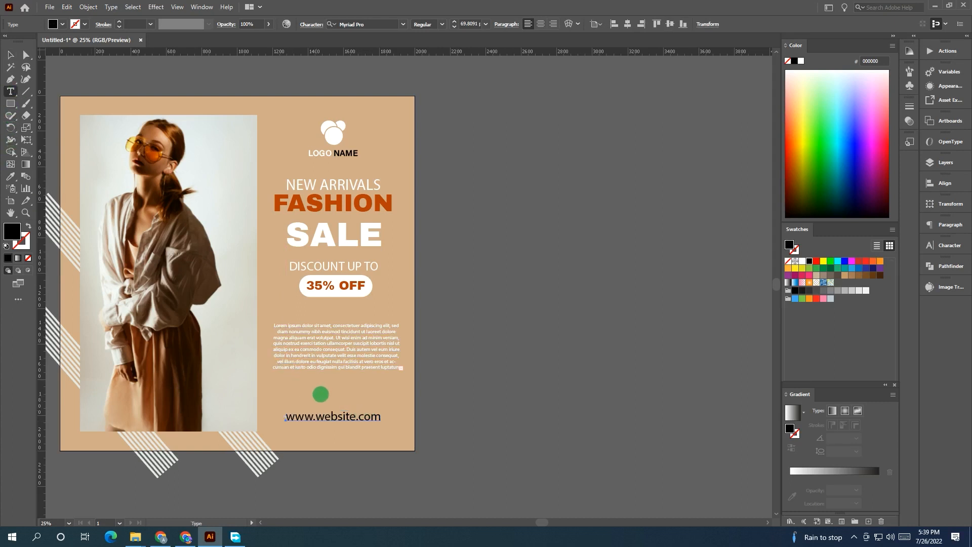
scroll(321, 391, up, 1)
click(314, 396)
key(BackSpace)
text(SHOP )
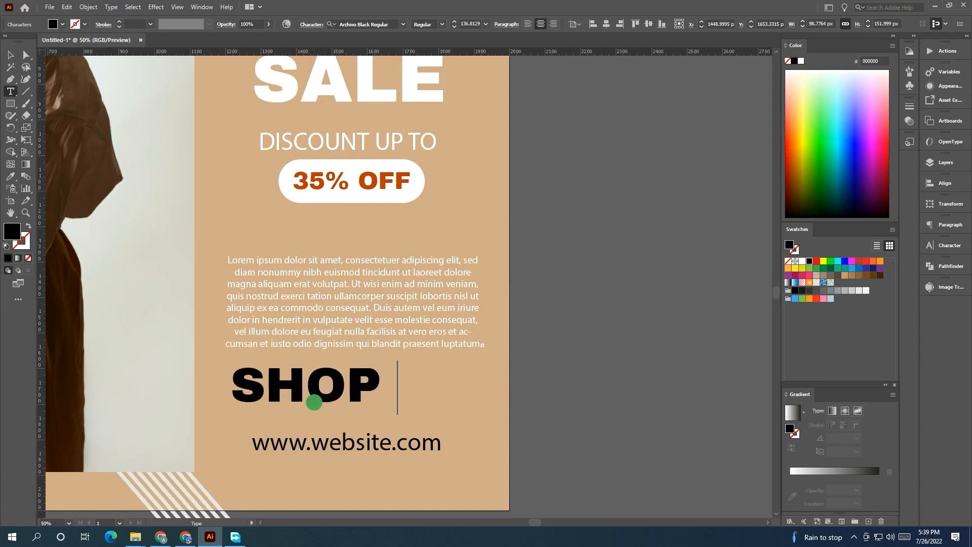
text(NOW)
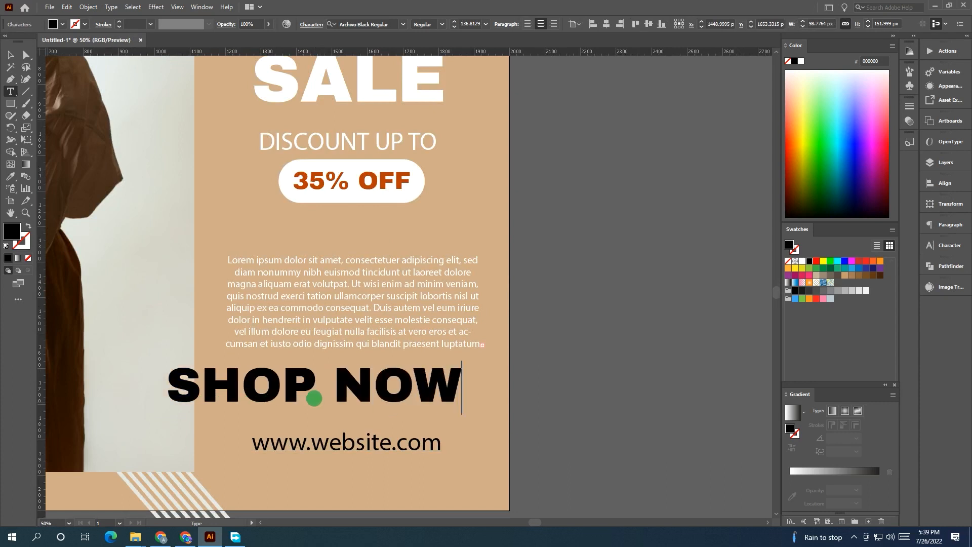
scroll(314, 399, down, 1)
click(10, 55)
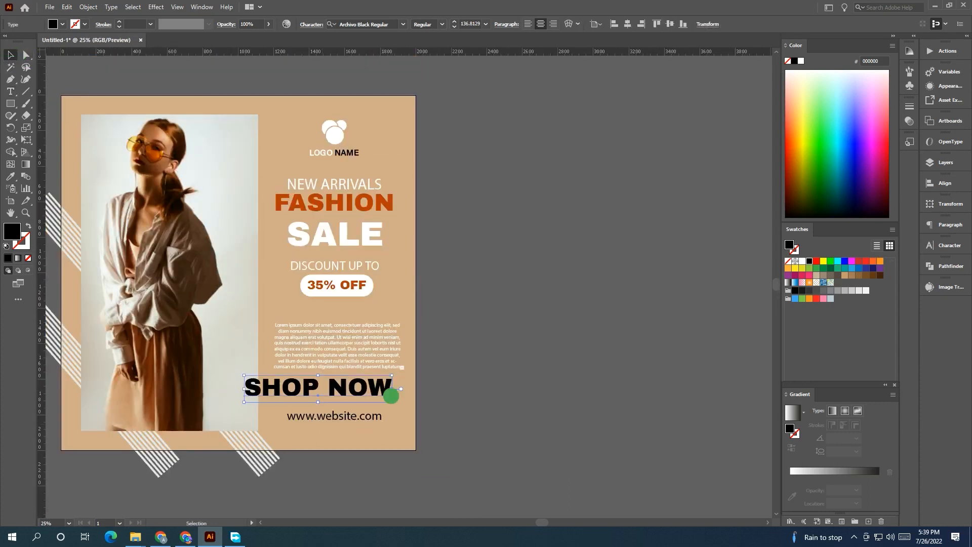
drag(390, 377, 343, 403)
Draw a white rounded rectangle about 339 by 105 px over SHOP NOW and arrange it behind the text.
click(10, 104)
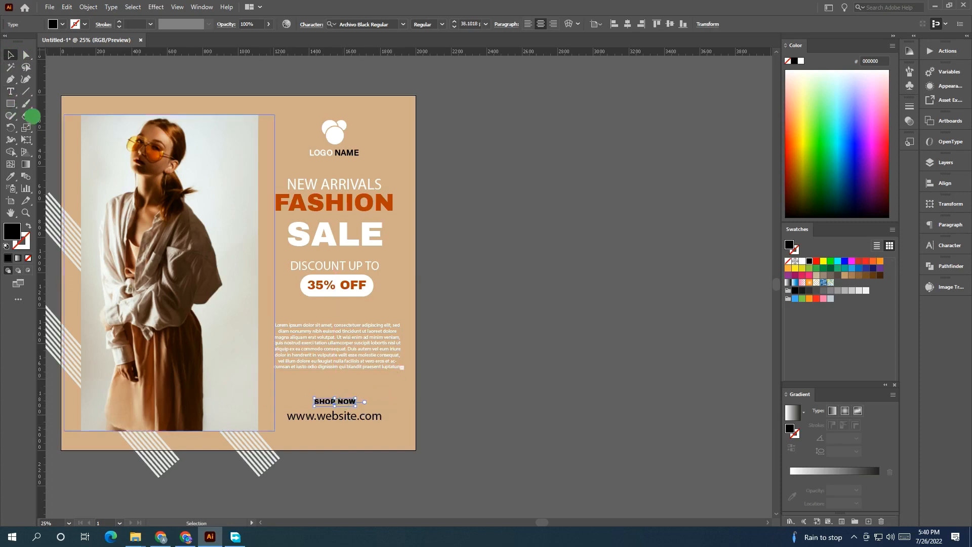
drag(452, 296, 346, 401)
click(11, 55)
click(560, 217)
click(486, 310)
click(802, 262)
right_click(343, 402)
click(508, 360)
click(347, 401)
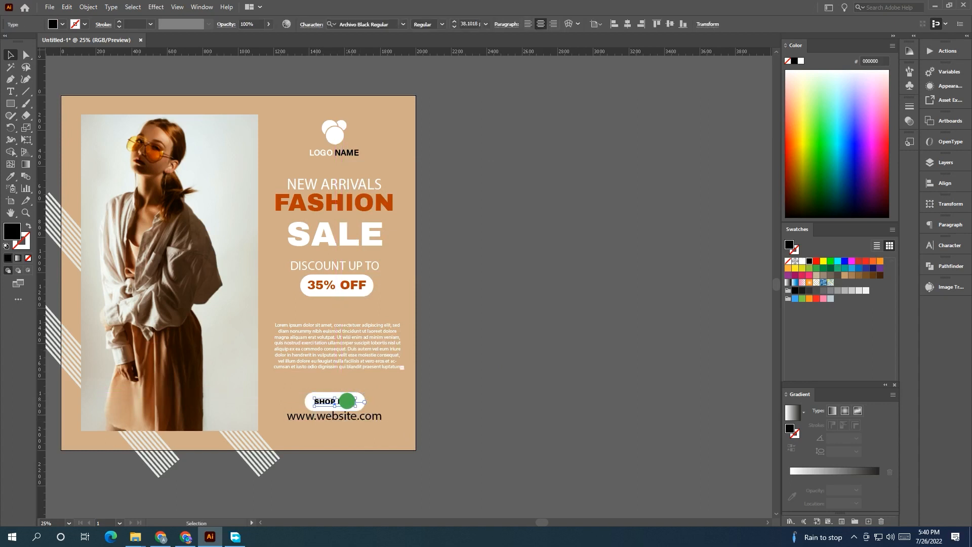
Centre SHOP NOW horizontally and vertically on its white rounded rectangle.
click(428, 400)
click(362, 399)
shift+click(354, 401)
click(337, 21)
click(382, 24)
click(518, 283)
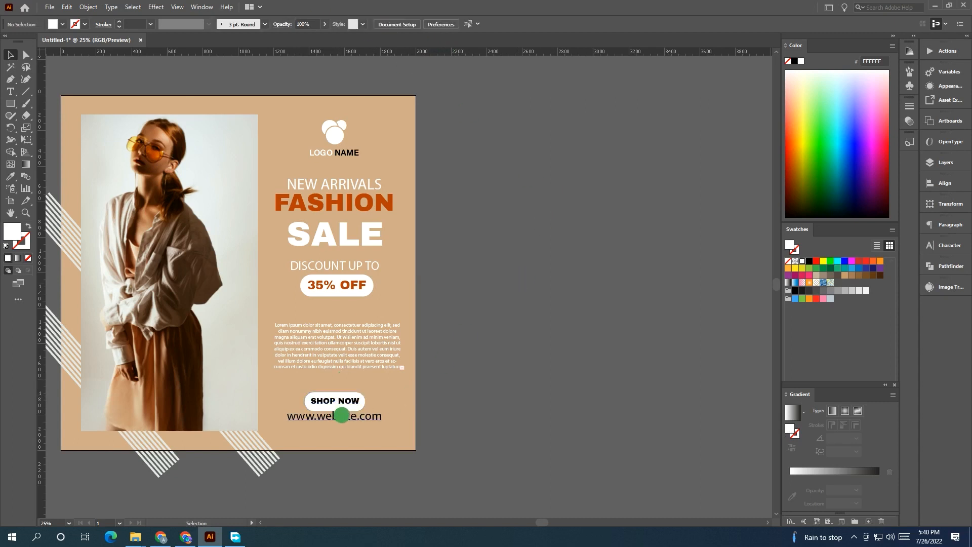
Nudge the SHOP NOW text down slightly within its white rounded rectangle.
scroll(341, 414, up, 2)
click(355, 395)
click(345, 403)
click(349, 393)
click(603, 411)
click(364, 394)
key(Down)
key(Down)
key(Down)
key(Down)
click(568, 405)
Group SHOP NOW with its white rounded rectangle and scale the button down.
click(371, 402)
shift+click(364, 395)
key(ctrl+g)
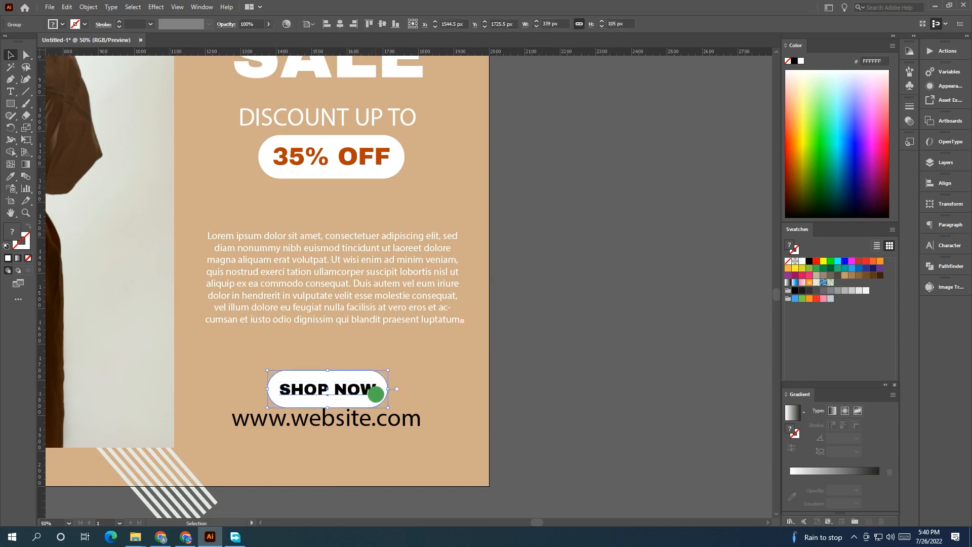
scroll(375, 393, down, 1)
mouse_move(369, 397)
mouse_down()
mouse_move(364, 378)
mouse_move(368, 386)
mouse_up()
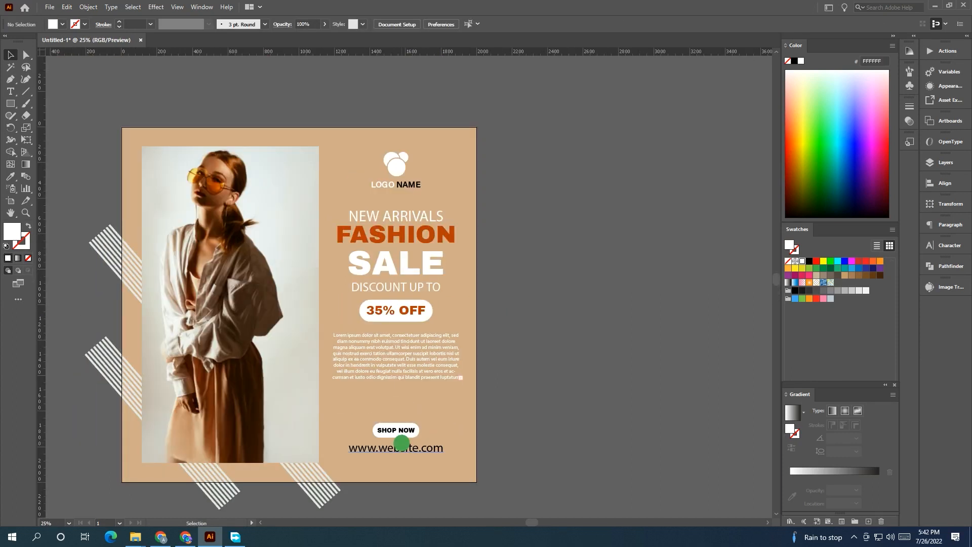
Draw a thin vertical white rectangle about 11 by 720 px on the empty canvas beside the artboard.
scroll(605, 382, down, 1)
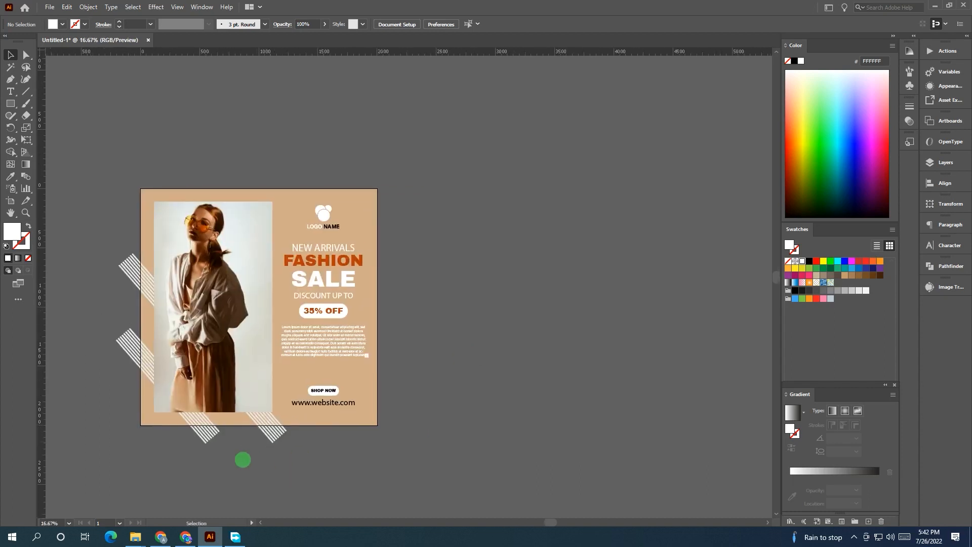
click(8, 108)
scroll(601, 329, up, 3)
drag(422, 218, 427, 474)
Copy the thin bar a short distance sideways and repeat the copy to build a wide row of evenly spaced stripes.
click(10, 55)
drag(425, 430, 432, 430)
key(ctrl+d)
key(ctrl+d)
key(ctrl+d)
key(ctrl+d)
key(ctrl+d)
key(ctrl+d)
key(ctrl+d)
key(ctrl+d)
key(ctrl+d)
key(ctrl+d)
key(ctrl+d)
key(ctrl+d)
key(ctrl+d)
key(ctrl+d)
key(ctrl+d)
key(ctrl+d)
key(ctrl+d)
key(ctrl+d)
key(ctrl+d)
key(ctrl+d)
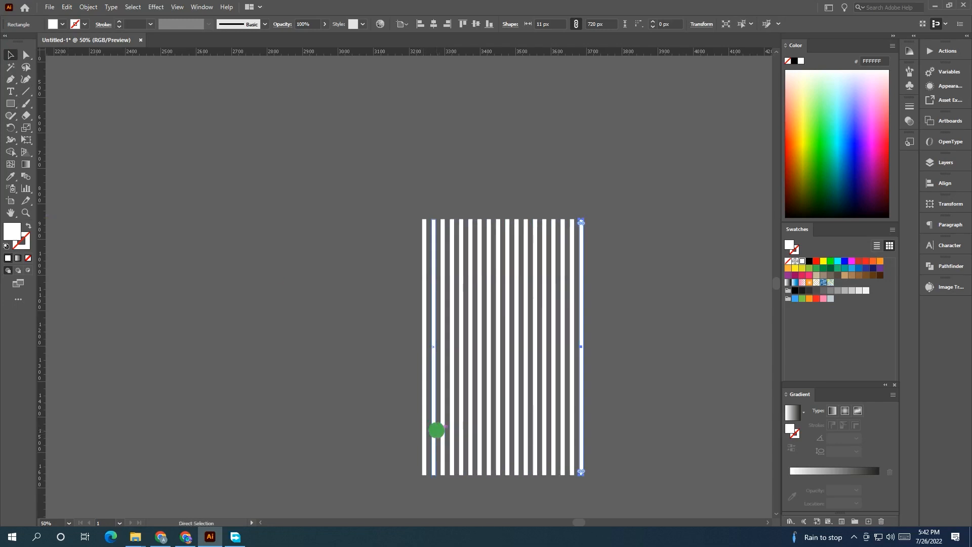
scroll(429, 414, down, 1)
scroll(429, 415, down, 1)
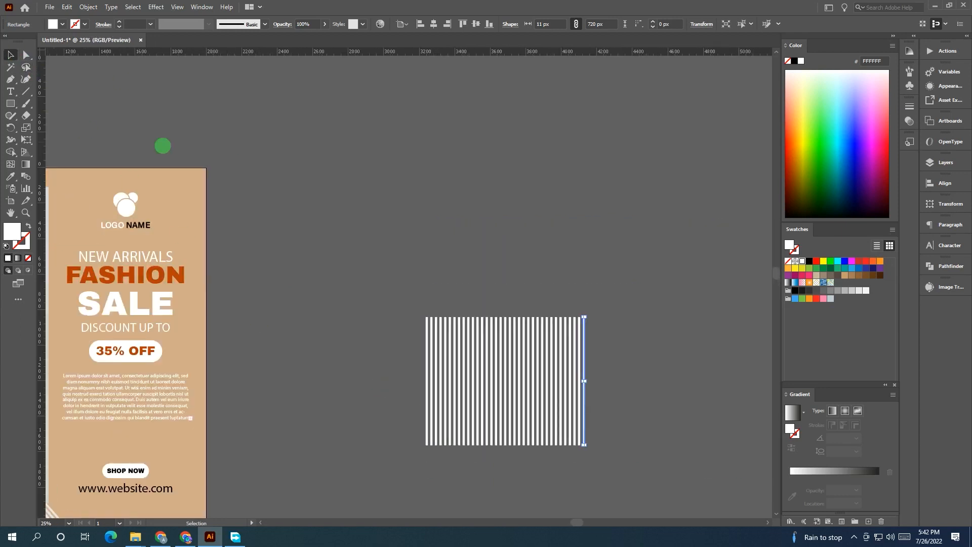
Draw a white circle about 704 px across centred on the stripes and clip the stripes to it.
drag(10, 103, 61, 132)
drag(469, 243, 592, 364)
click(10, 54)
drag(531, 305, 504, 415)
drag(531, 379, 534, 363)
click(445, 281)
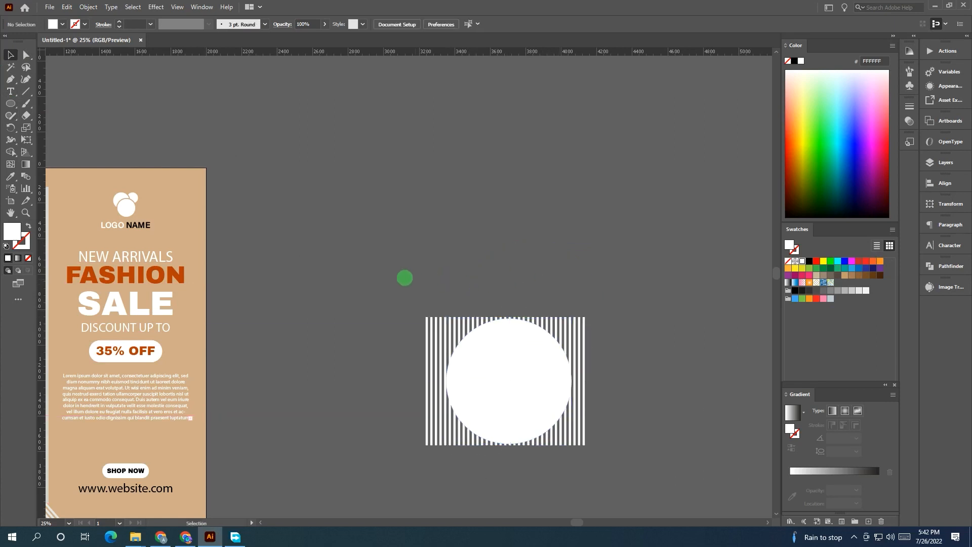
drag(642, 501, 642, 503)
key(ctrl+7)
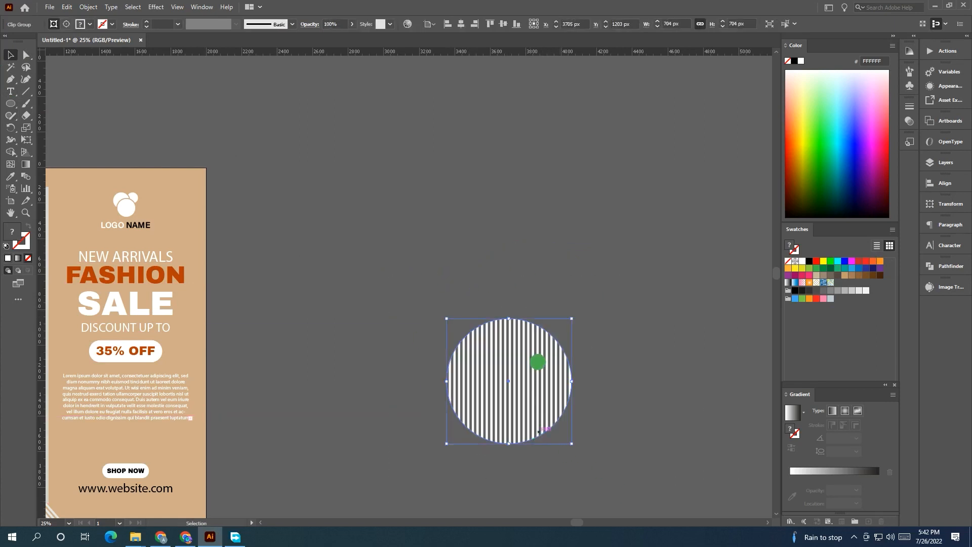
Rotate the striped circle so its stripes run diagonally, and set its opacity to 38%.
drag(575, 314, 613, 370)
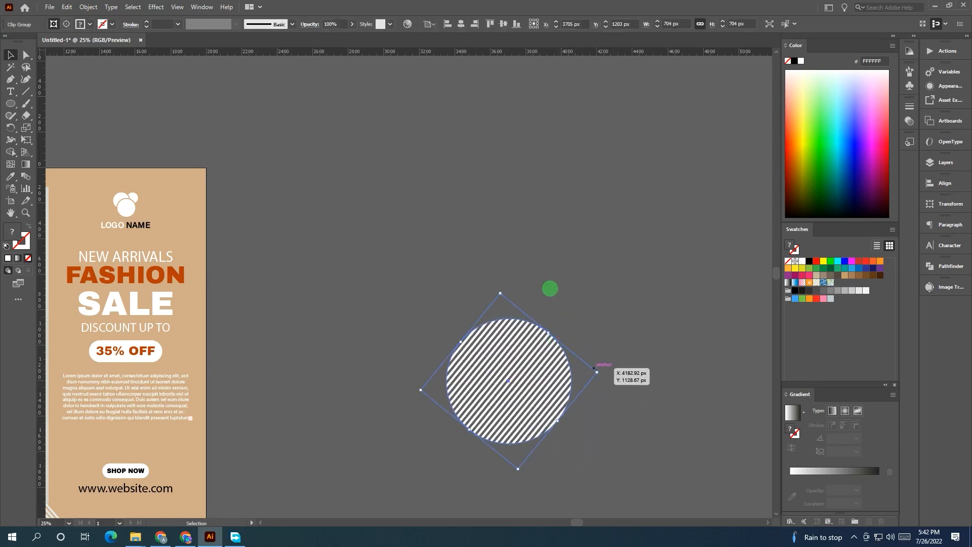
click(334, 24)
scroll(327, 24, down, 4)
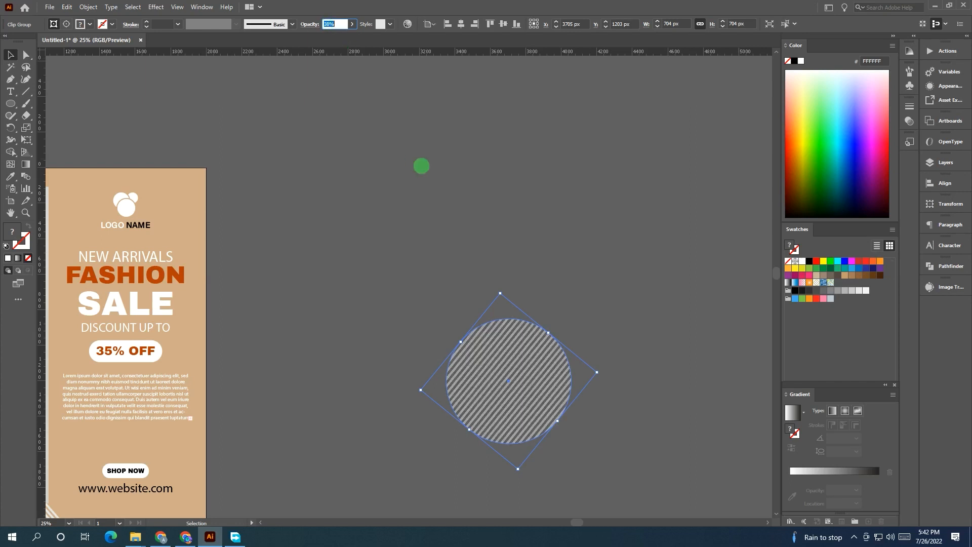
Scale the striped circle down to about 504 px and place it beside the artboard's lower-right corner.
scroll(481, 347, down, 1)
drag(488, 352, 304, 421)
key(ctrl+z)
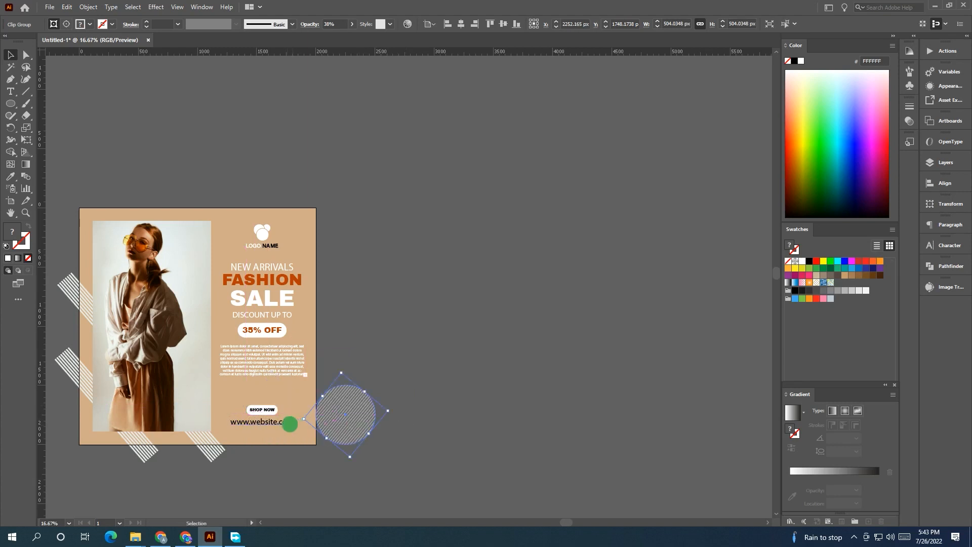
click(287, 424)
click(268, 411)
shift+click(276, 424)
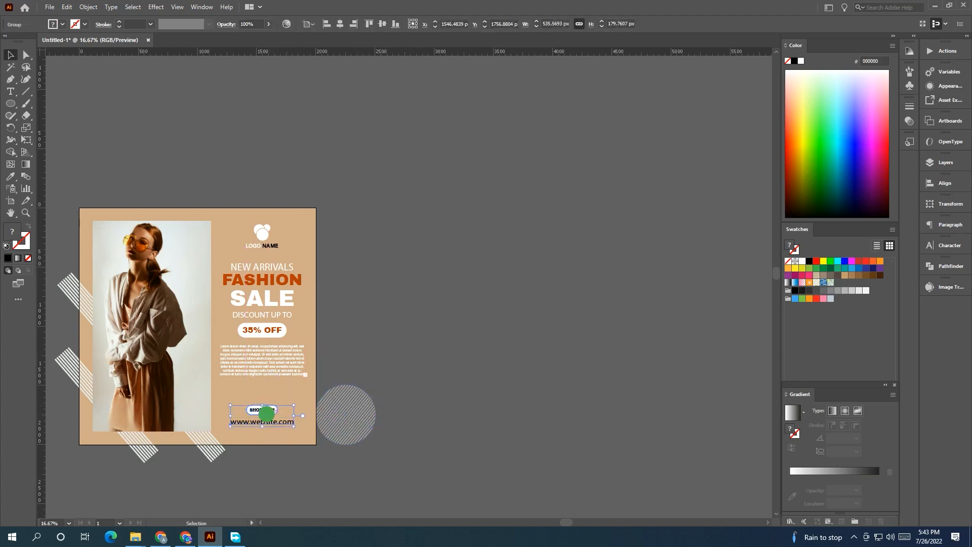
right_click(259, 421)
mouse_move(334, 360)
click(390, 360)
Place the striped circle over the poster's lower-right corner and a copy behind the photo's upper-right edge.
drag(358, 421, 337, 420)
drag(301, 430, 199, 236)
right_click(176, 269)
mouse_move(259, 407)
click(324, 407)
click(405, 348)
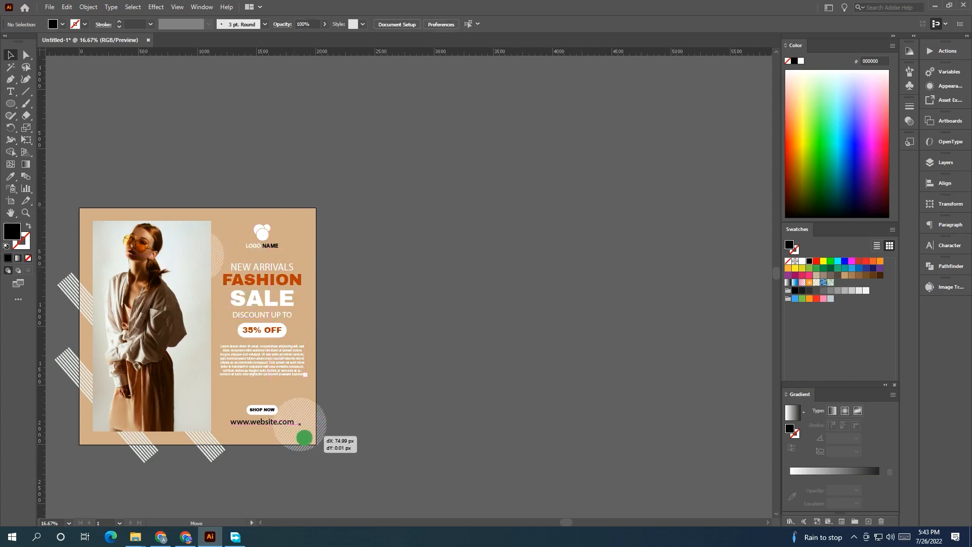
Delete the old diagonal stripe groups extending past the poster's edges.
drag(364, 338, 482, 329)
click(332, 452)
key(Delete)
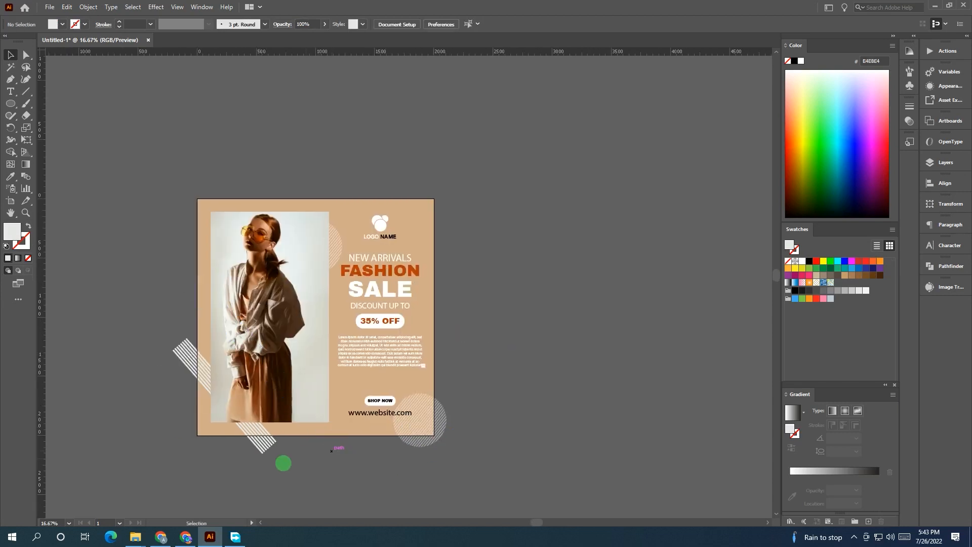
click(268, 449)
key(Delete)
Copy the striped circle to the poster's upper-left corner and enlarge it.
drag(441, 421, 225, 231)
drag(201, 196, 198, 170)
mouse_move(199, 221)
mouse_down()
mouse_move(197, 235)
mouse_move(201, 227)
mouse_up()
click(167, 186)
Draw a square rectangle covering the whole artboard on top of the artwork.
drag(10, 104, 36, 102)
drag(197, 198, 431, 434)
click(12, 56)
Fit the covering rectangle's edges exactly to the artboard at 2000 by 2000 px.
scroll(265, 211, up, 4)
drag(460, 155, 460, 162)
scroll(461, 164, down, 2)
scroll(234, 165, up, 6)
scroll(206, 197, down, 8)
drag(326, 265, 325, 198)
scroll(432, 259, up, 7)
drag(488, 162, 502, 163)
scroll(531, 213, down, 5)
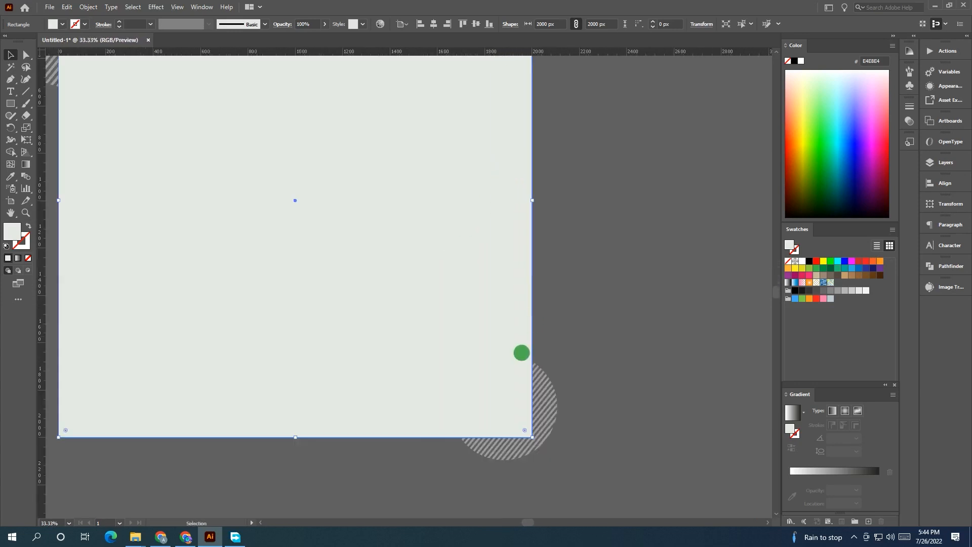
scroll(522, 352, up, 2)
scroll(484, 373, down, 6)
Clip all the artwork to the artboard-sized rectangle with a clipping mask.
key(ctrl+a)
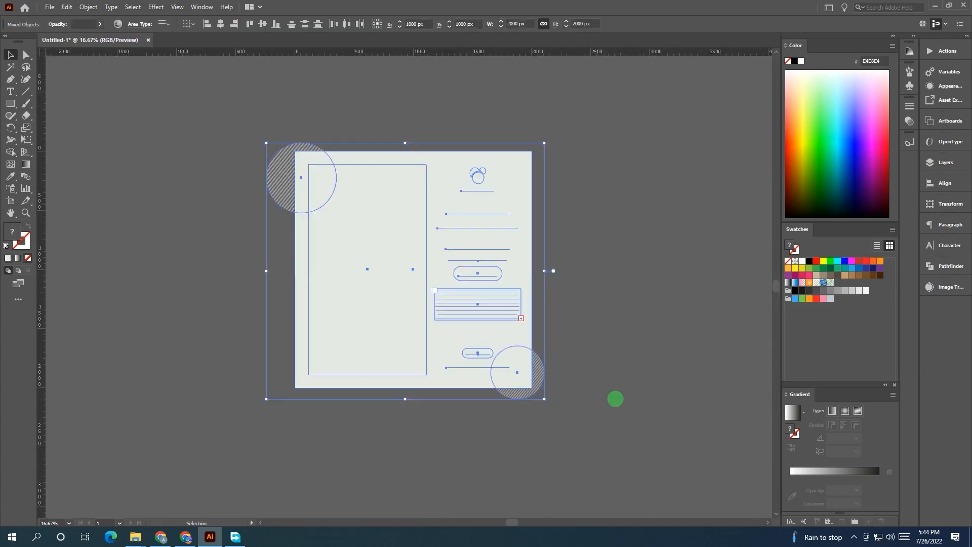
key(ctrl+7)
click(556, 353)
scroll(601, 335, up, 1)
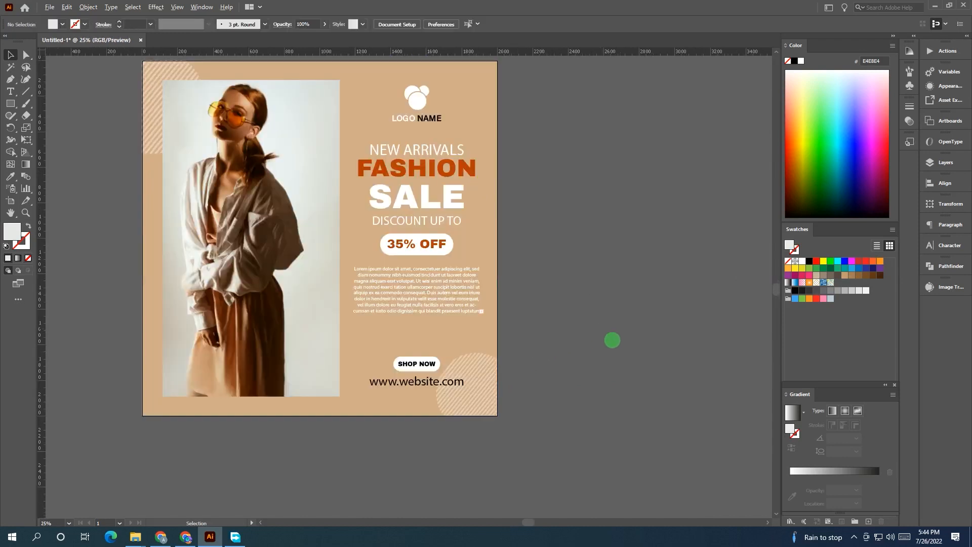
drag(612, 340, 616, 394)
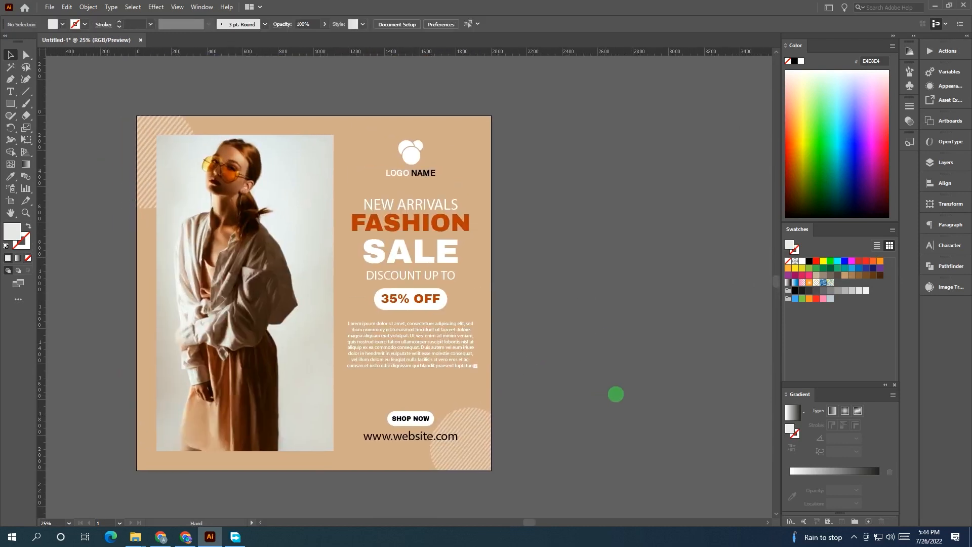